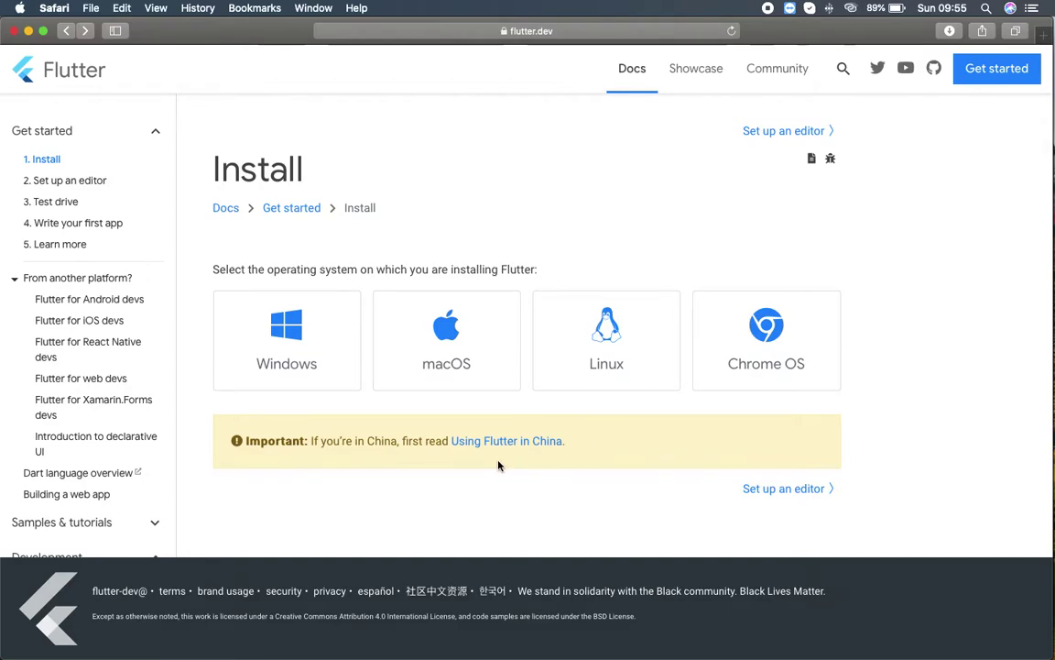
Step: Open the macOS install guide and review its system requirements, SDK download, flutter doctor and path update sections
left_click(471, 338)
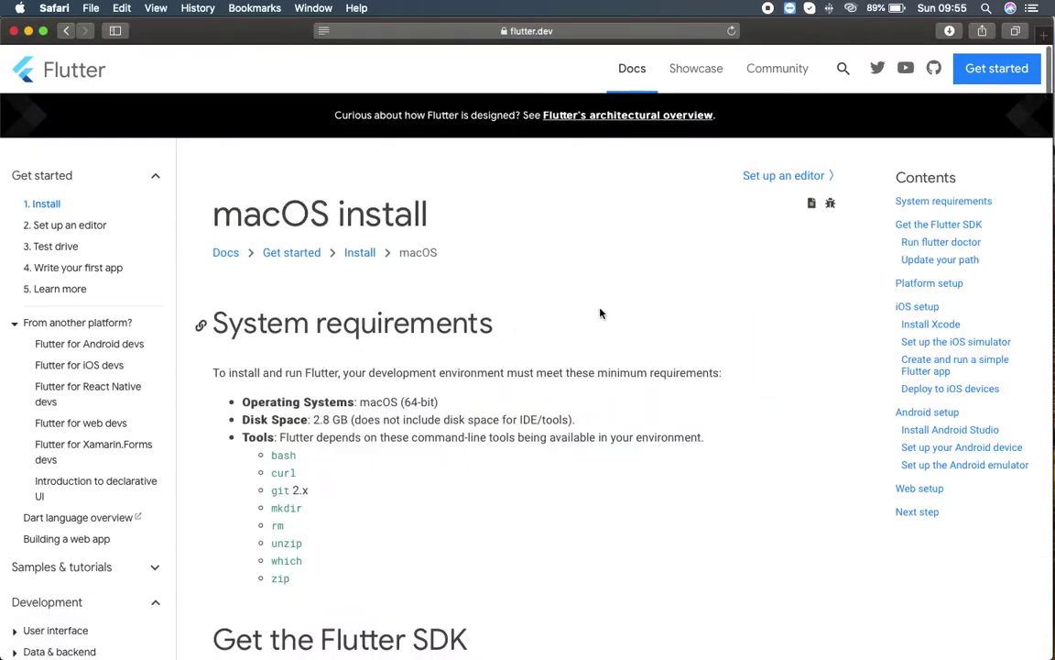
scroll(600, 314, "down", 2)
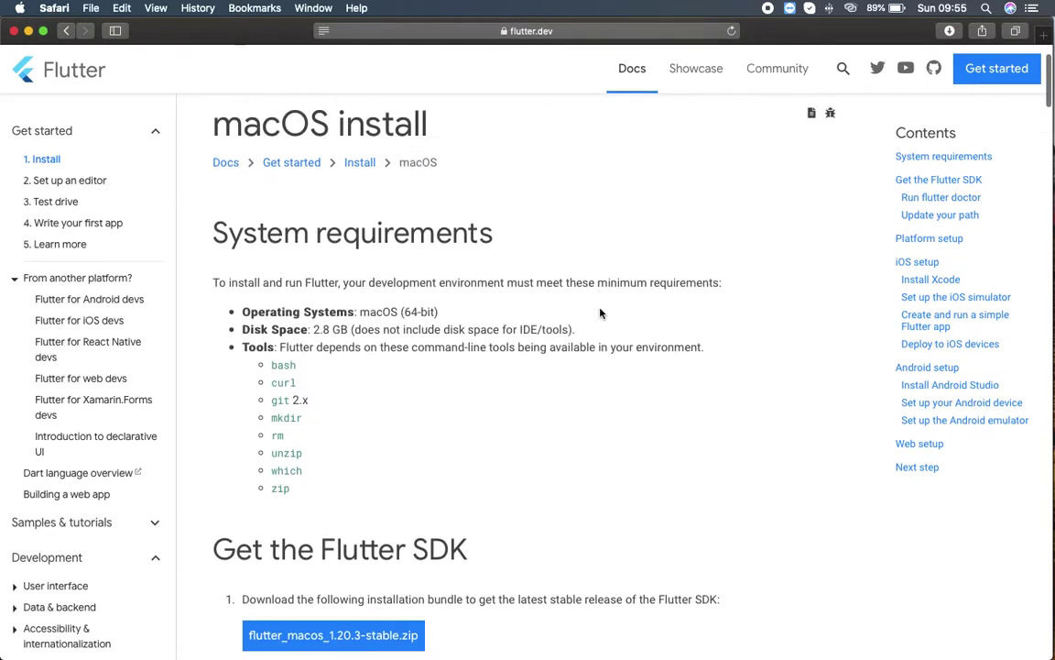
scroll(600, 314, "down", 2)
scroll(601, 313, "down", 3)
scroll(600, 313, "down", 20)
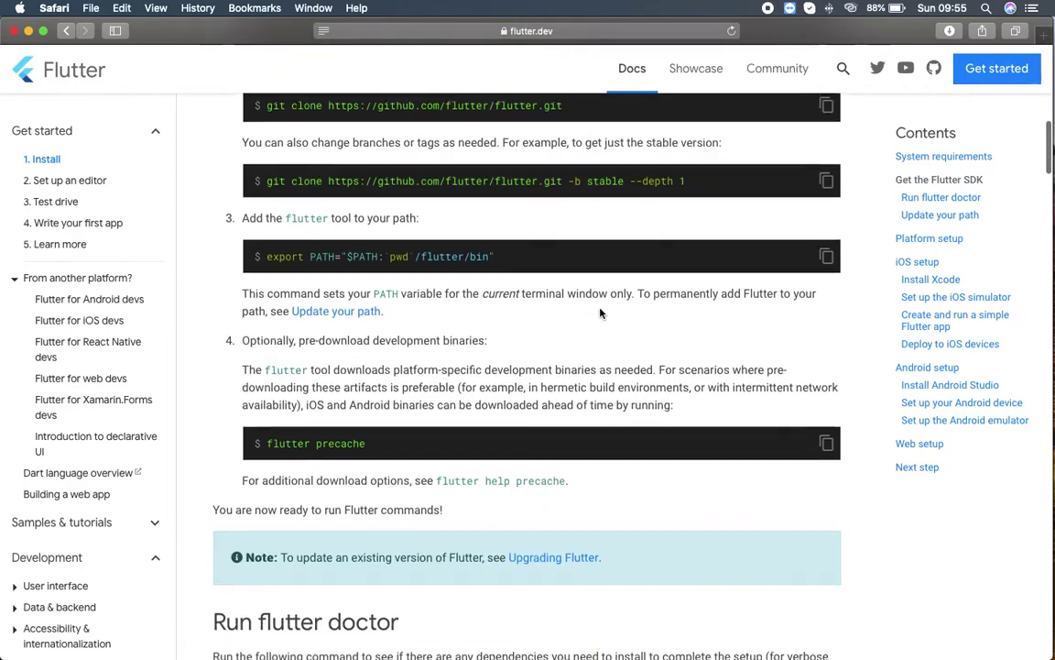
scroll(600, 314, "down", 20)
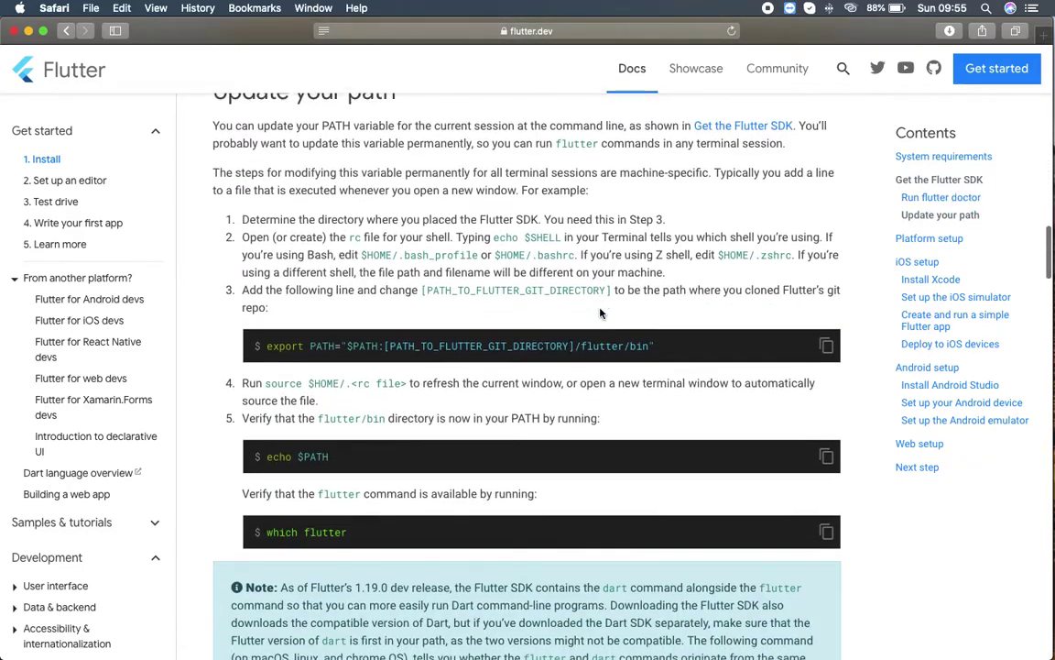
scroll(600, 314, "down", 2)
scroll(600, 313, "up", 20)
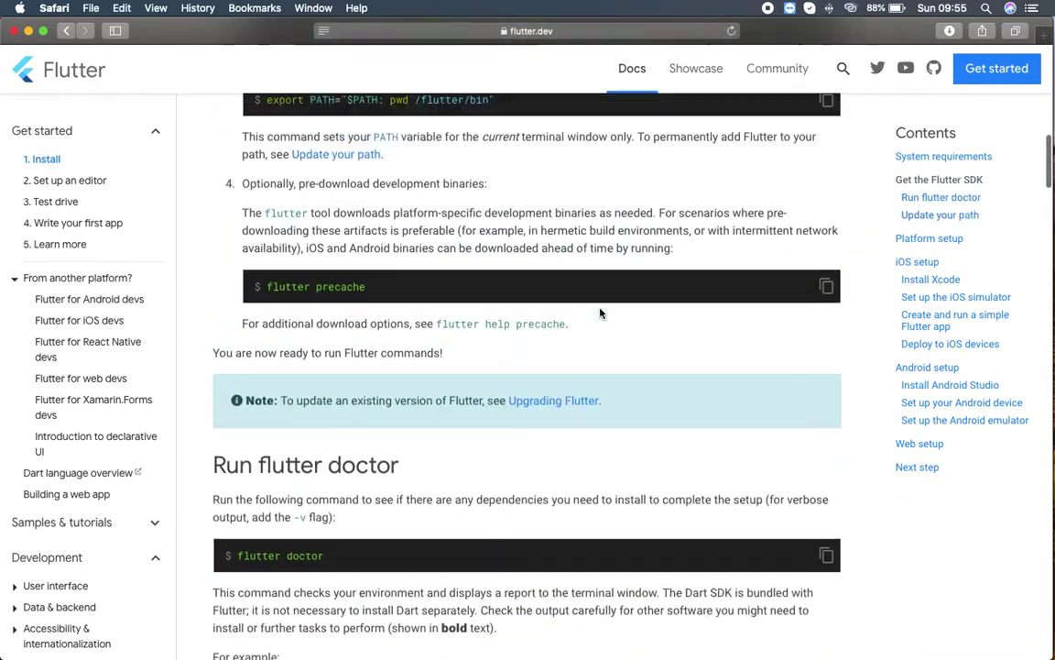
scroll(600, 314, "up", 15)
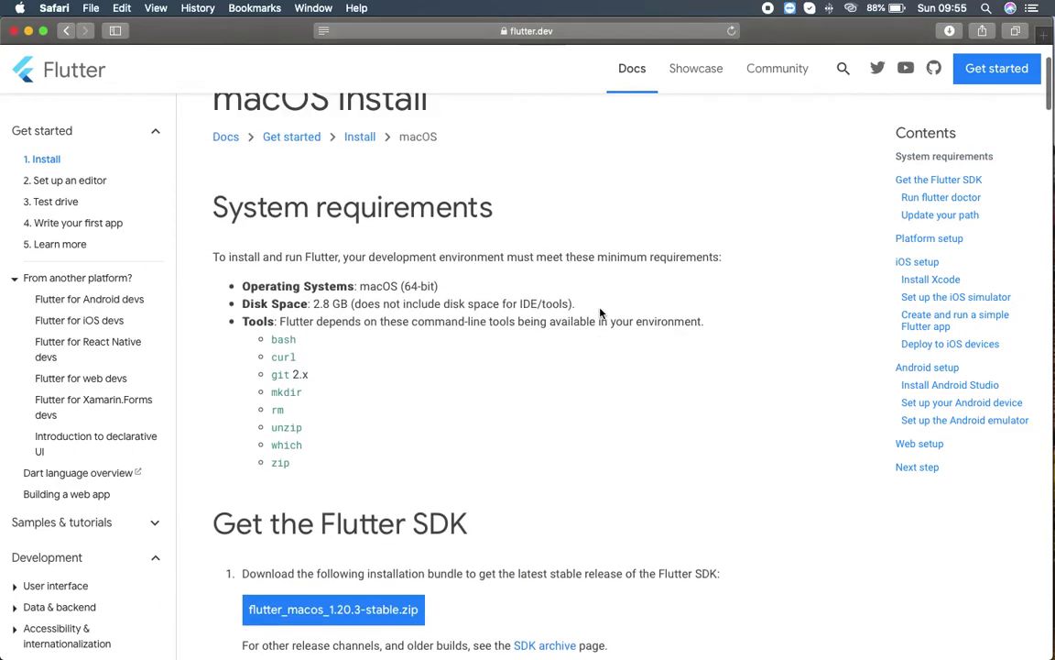
Step: Download the flutter_macos_1.20.3-stable.zip bundle from the Get the Flutter SDK section, allowing downloads from flutter.dev
scroll(600, 314, "down", 3)
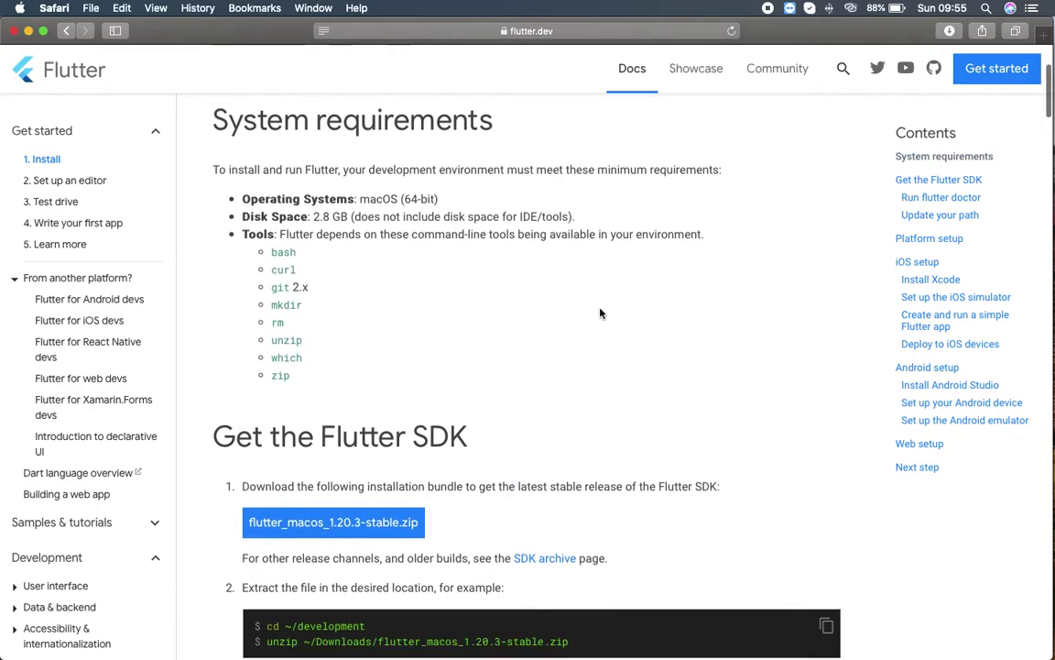
scroll(600, 313, "down", 2)
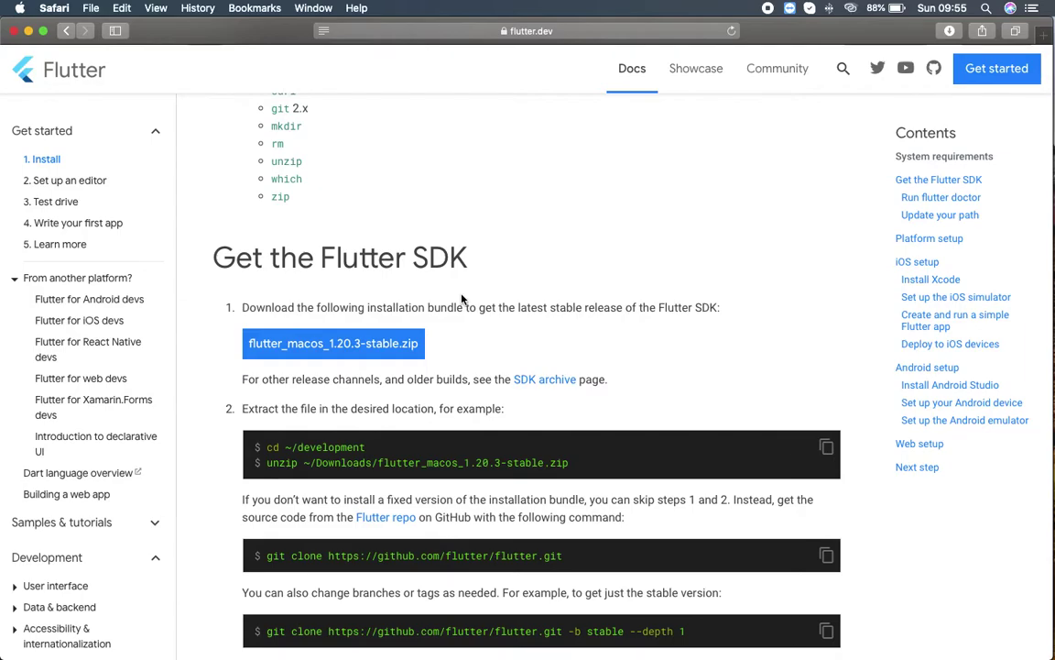
left_click(369, 343)
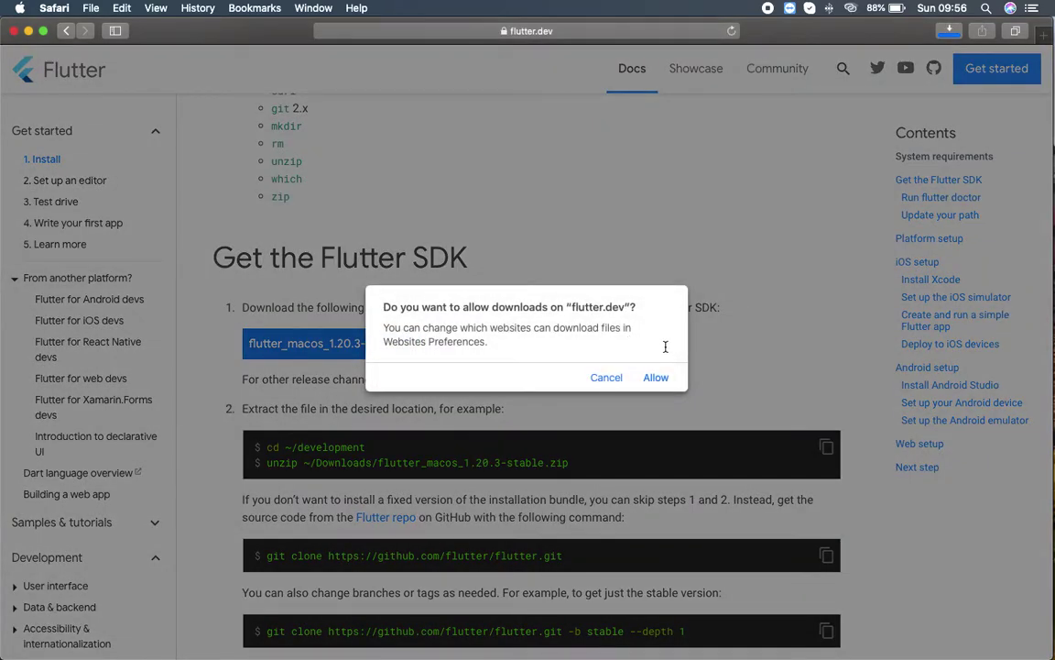
left_click(660, 379)
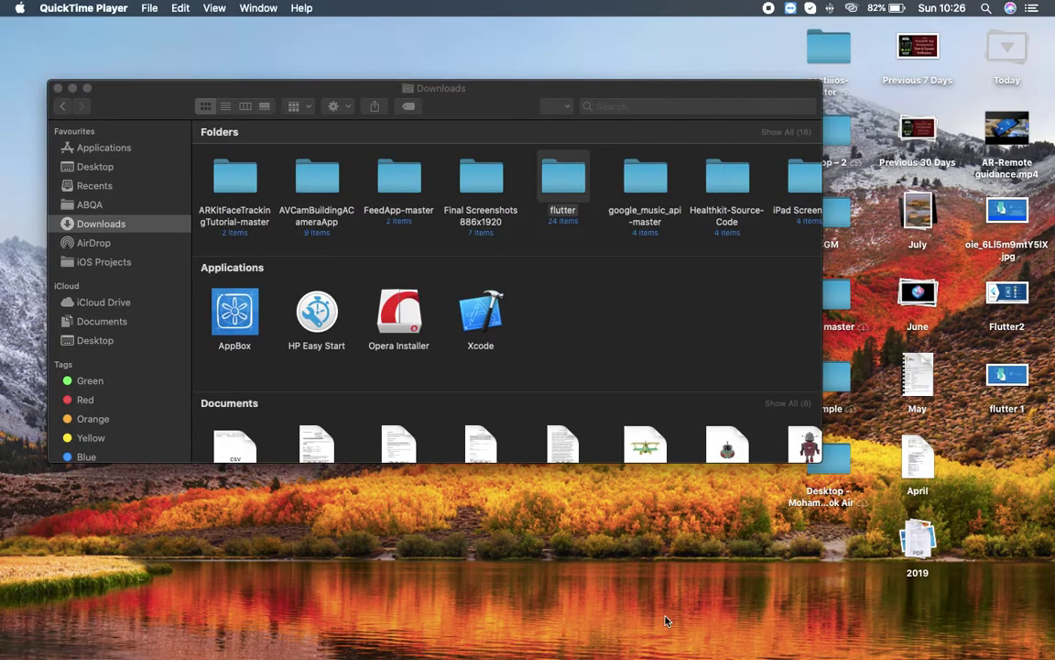
Step: Create a new folder named FlutterDeveloper inside the iOS Projects folder in Finder
left_click(562, 180)
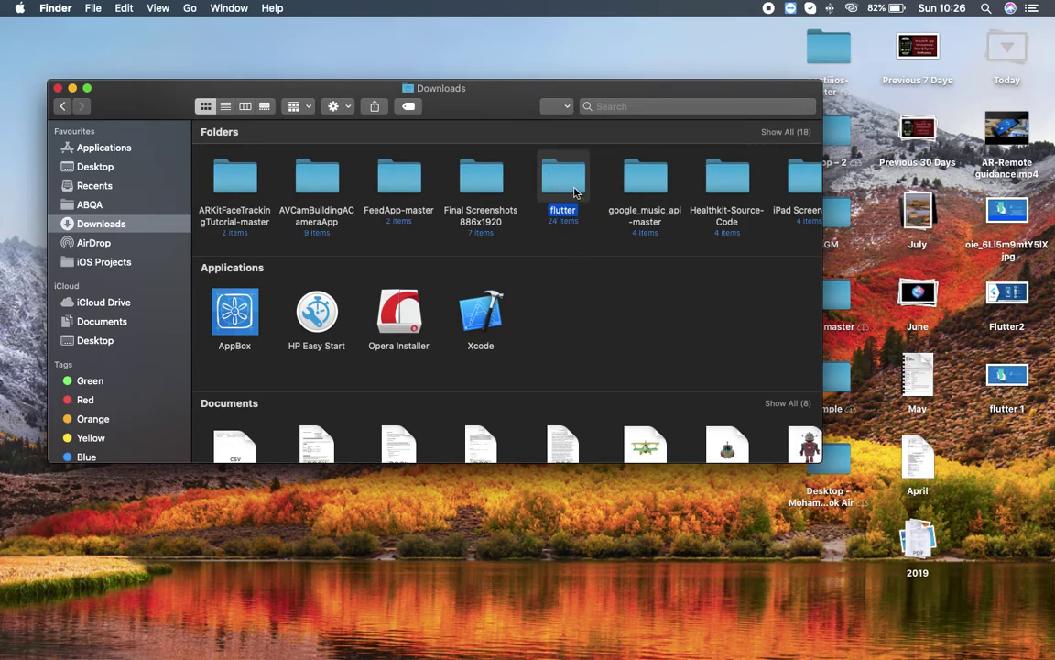
left_click(101, 263)
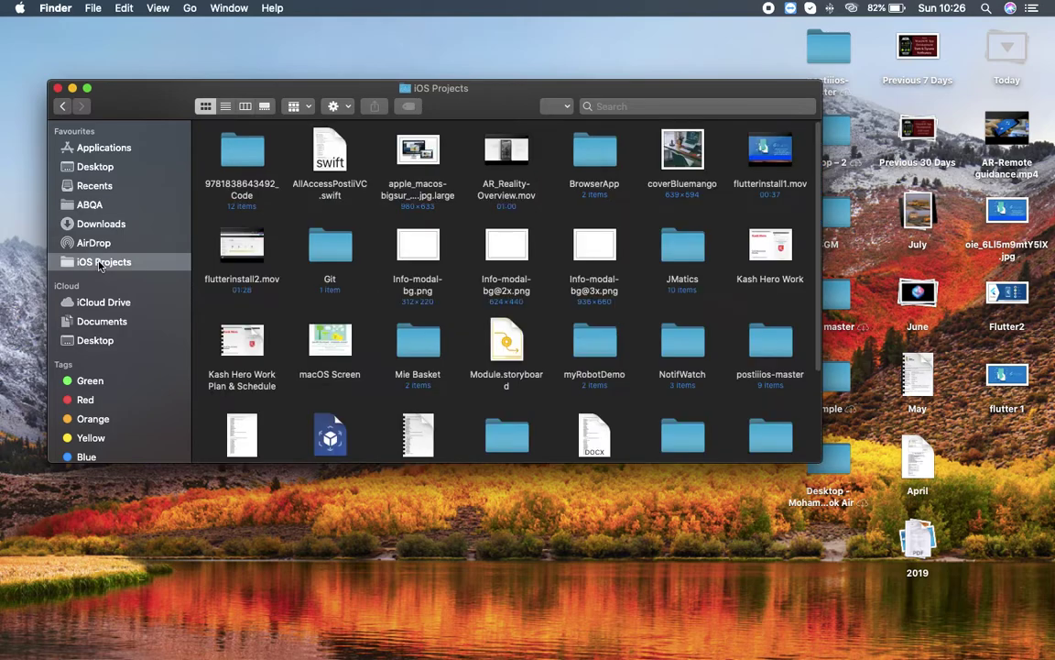
right_click(367, 282)
key("Escape")
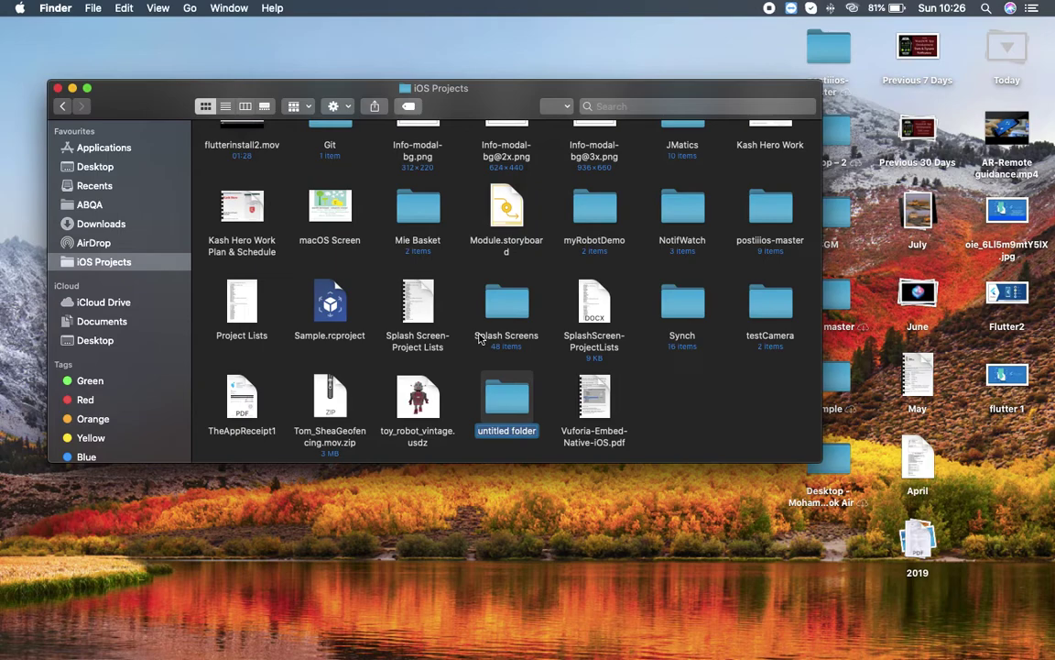
key("Return")
type("Flutte")
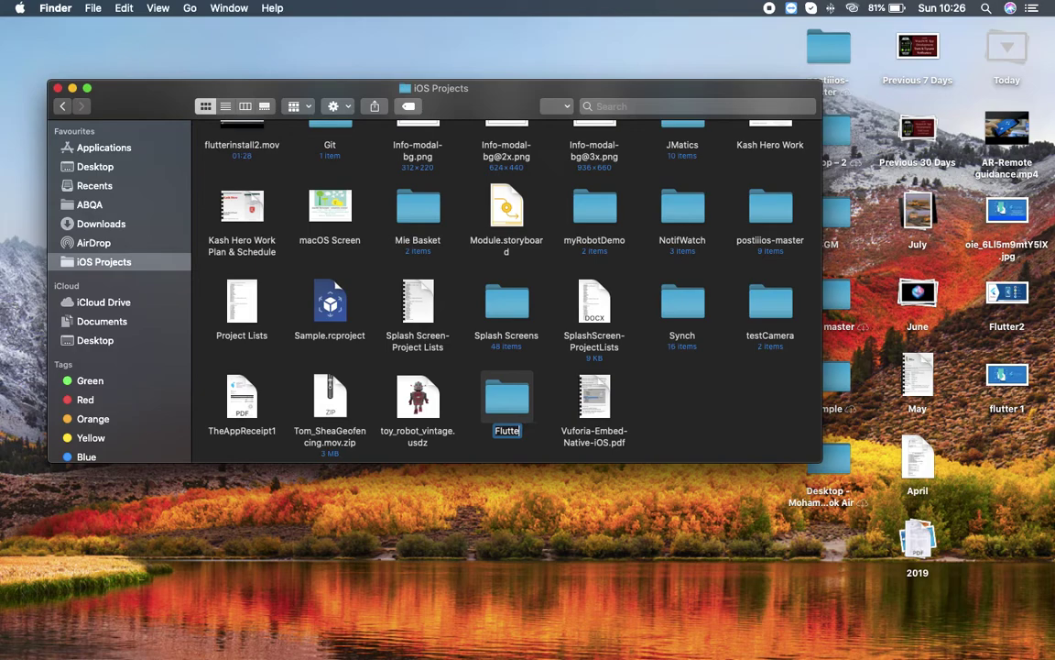
type("rDeveloper")
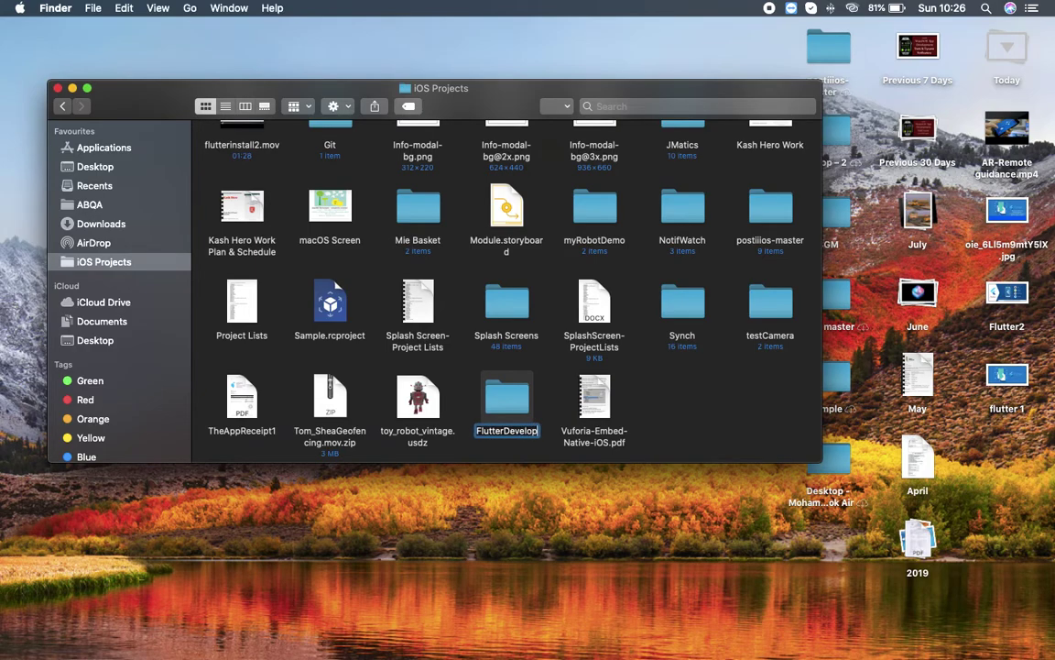
key("Return")
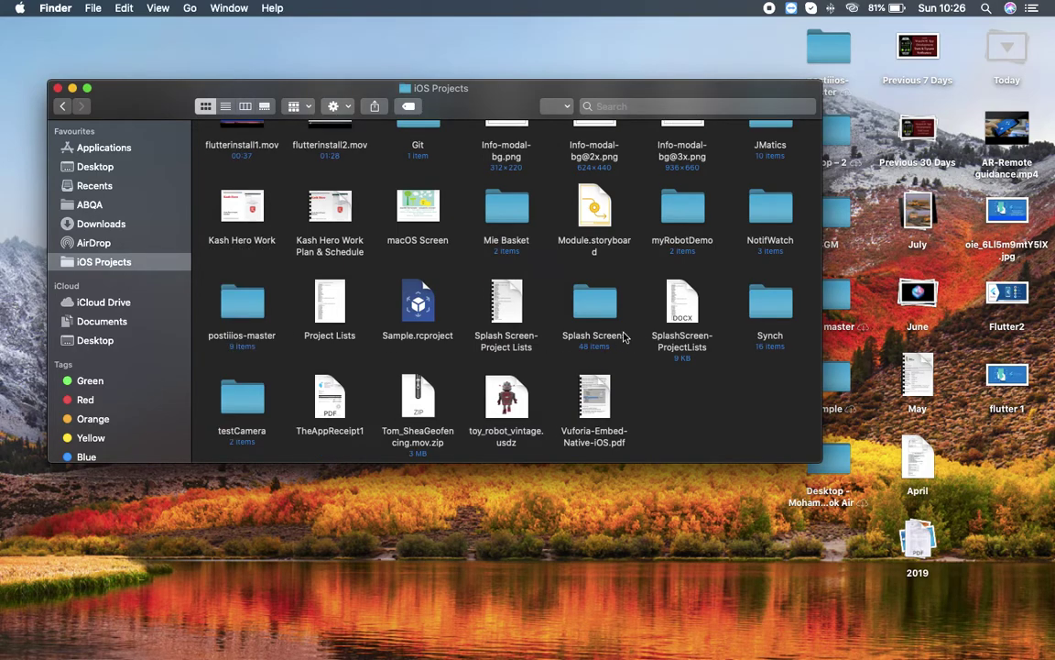
scroll(548, 245, "up", 3)
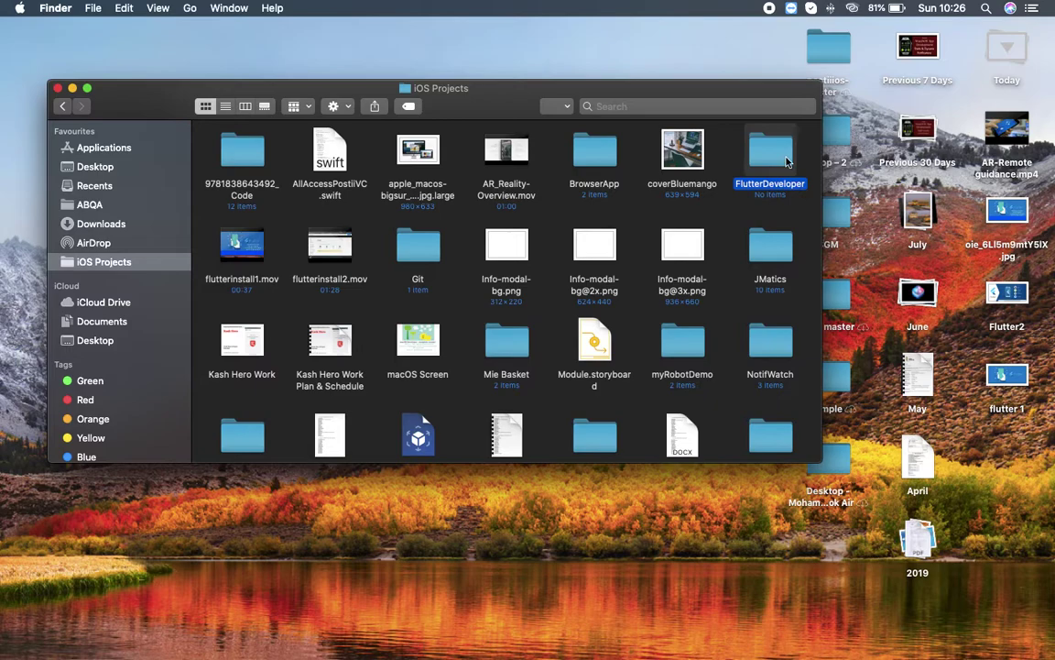
Step: Copy the flutter folder from Downloads into the FlutterDeveloper folder in iOS Projects and check the copy's contents
left_click(102, 224)
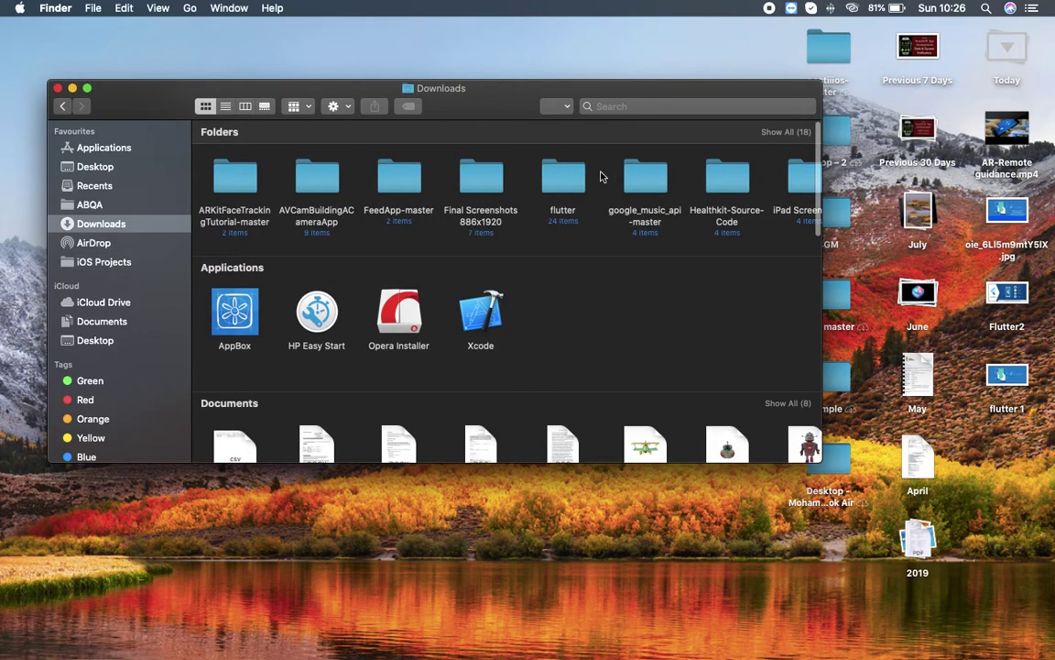
left_click(570, 176)
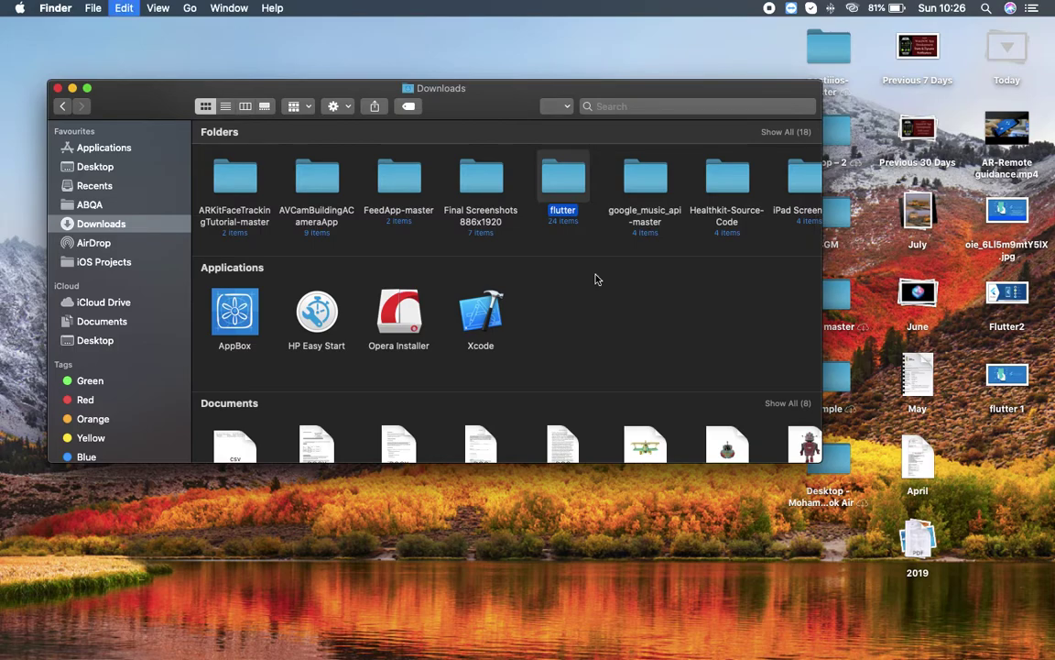
left_click(103, 263)
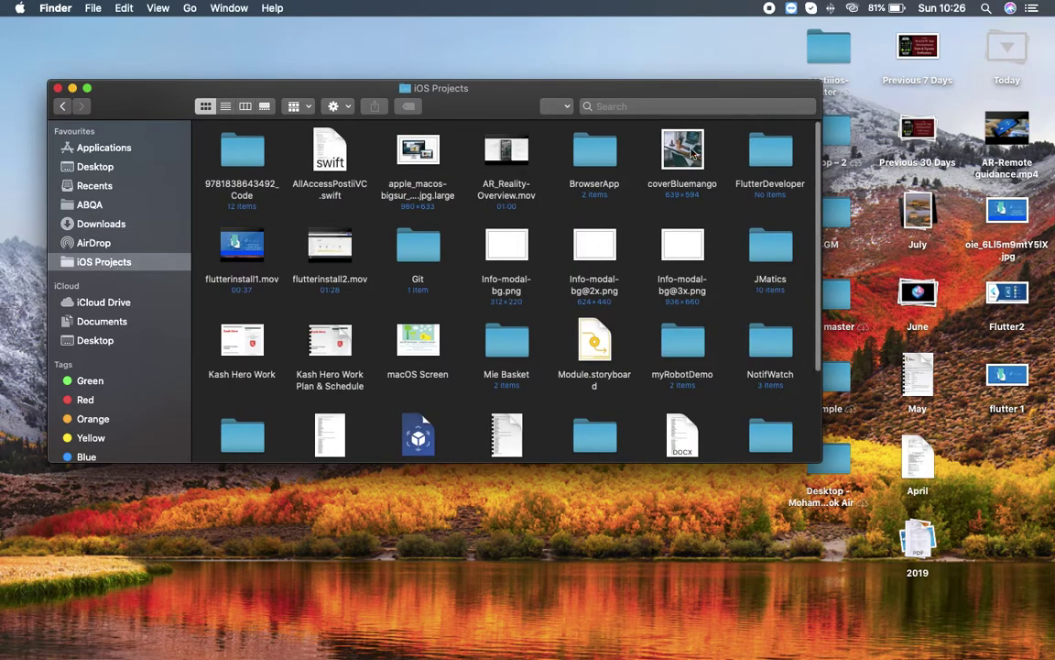
double_click(774, 151)
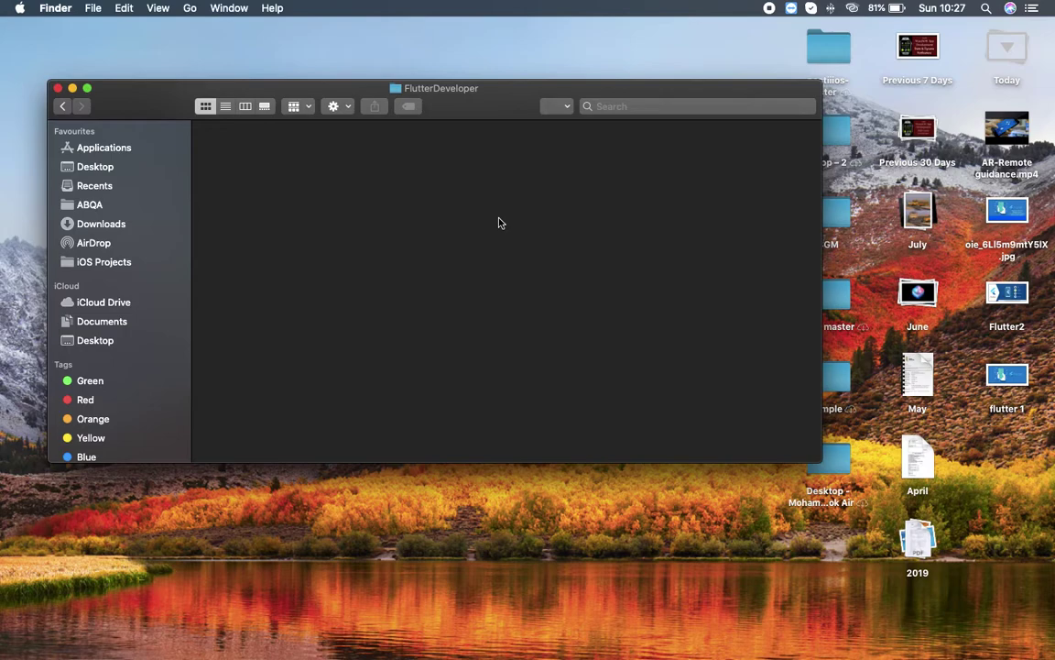
key("super+v")
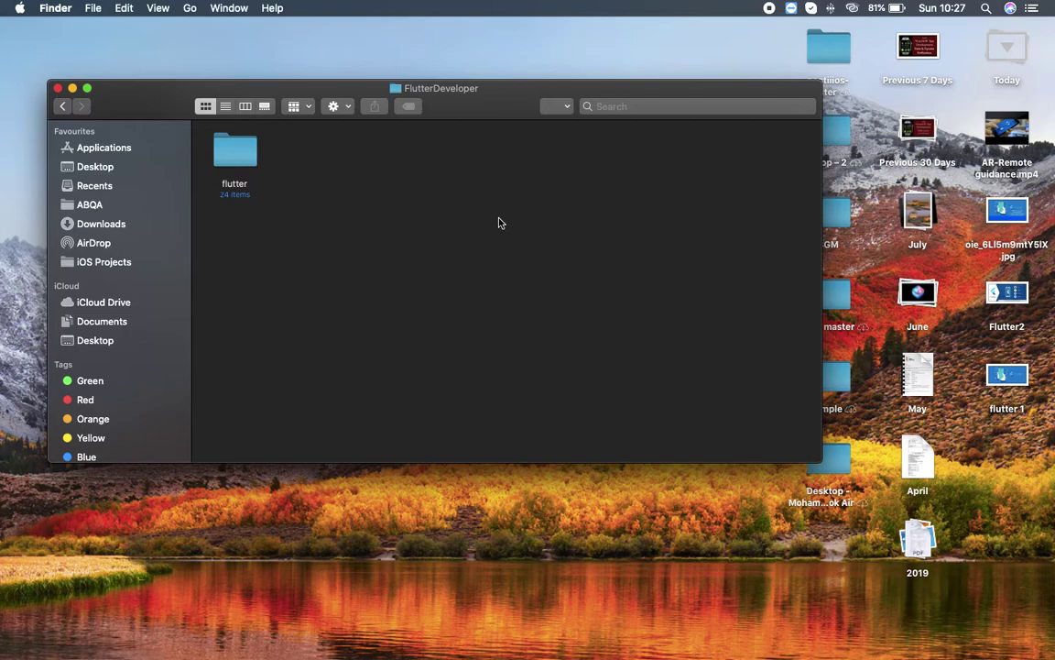
double_click(247, 148)
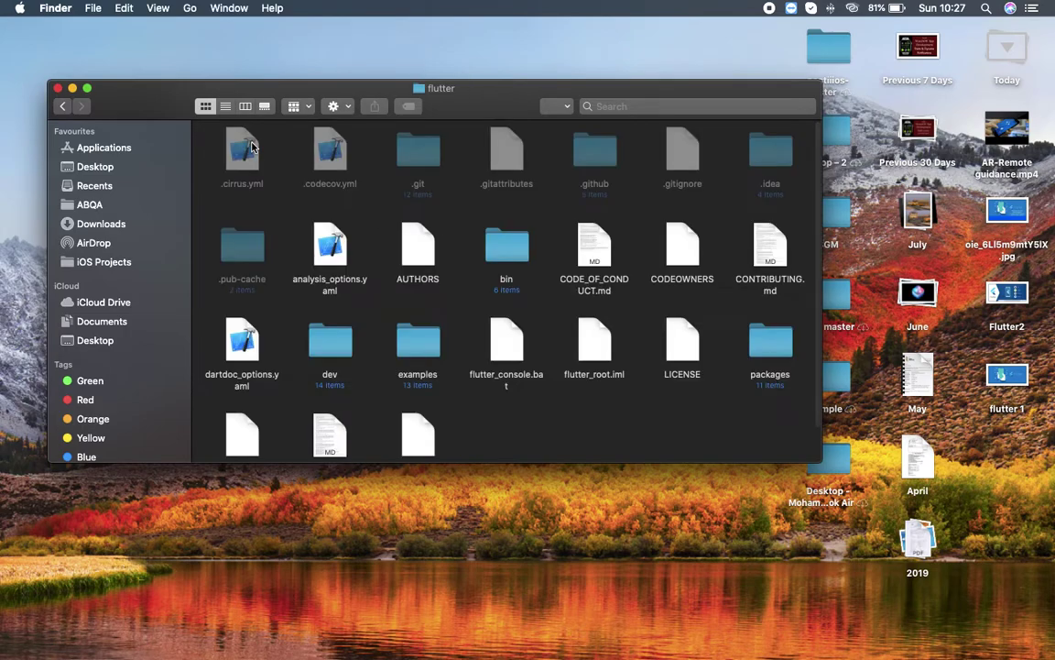
scroll(521, 300, "down", 2)
scroll(548, 306, "up", 2)
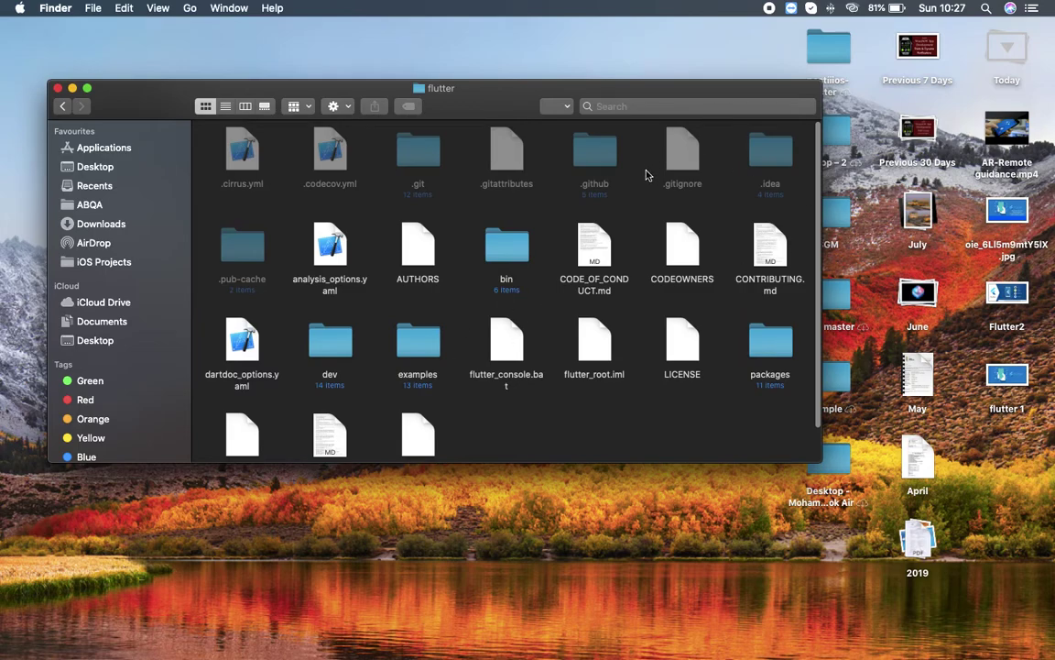
left_click(62, 106)
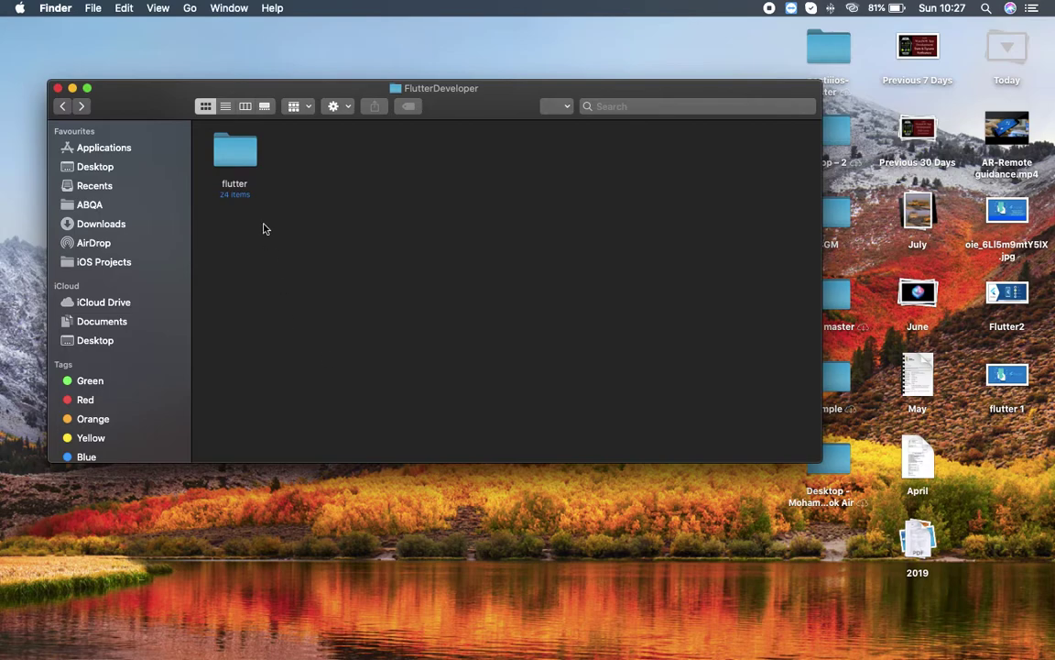
Step: Switch to Terminal with its window enlarged to 120×41 and open .bash_profile in vim
key("super+space")
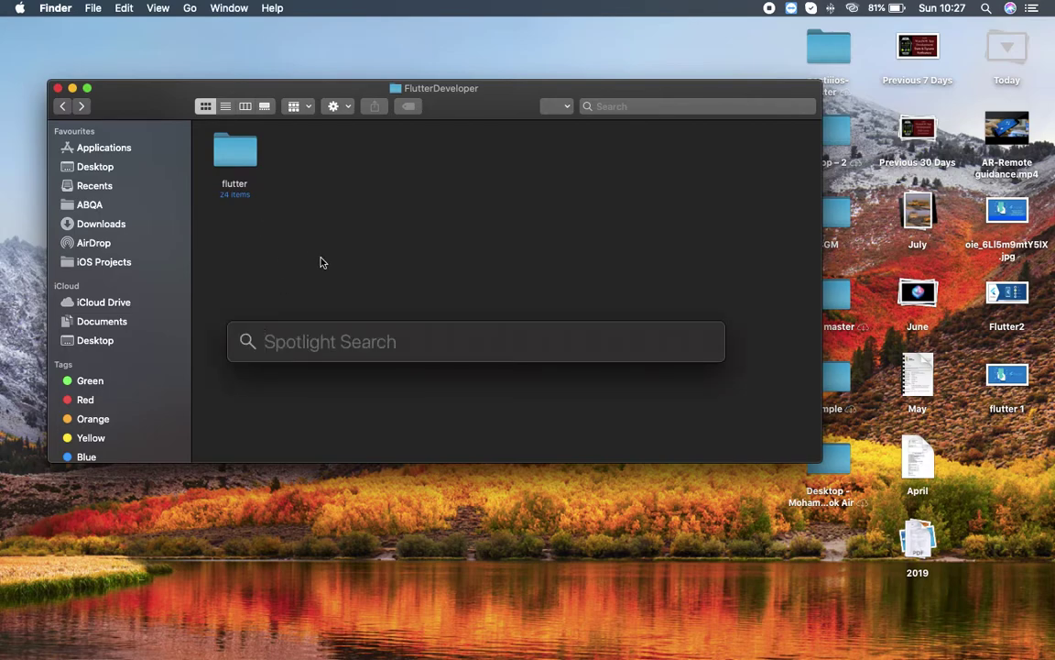
type("termi")
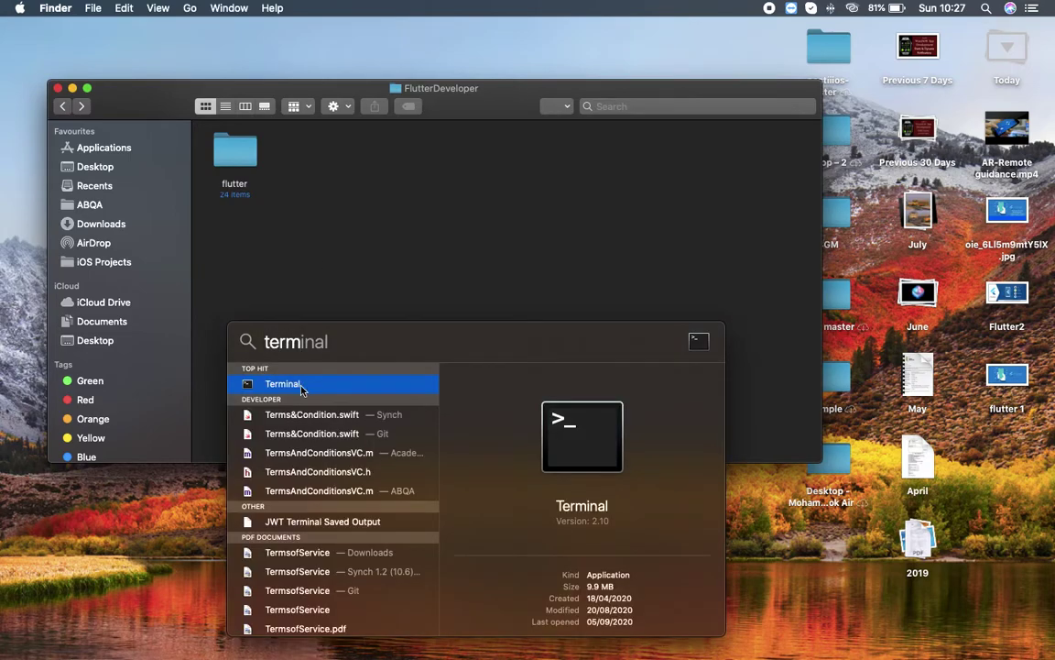
left_click(302, 385)
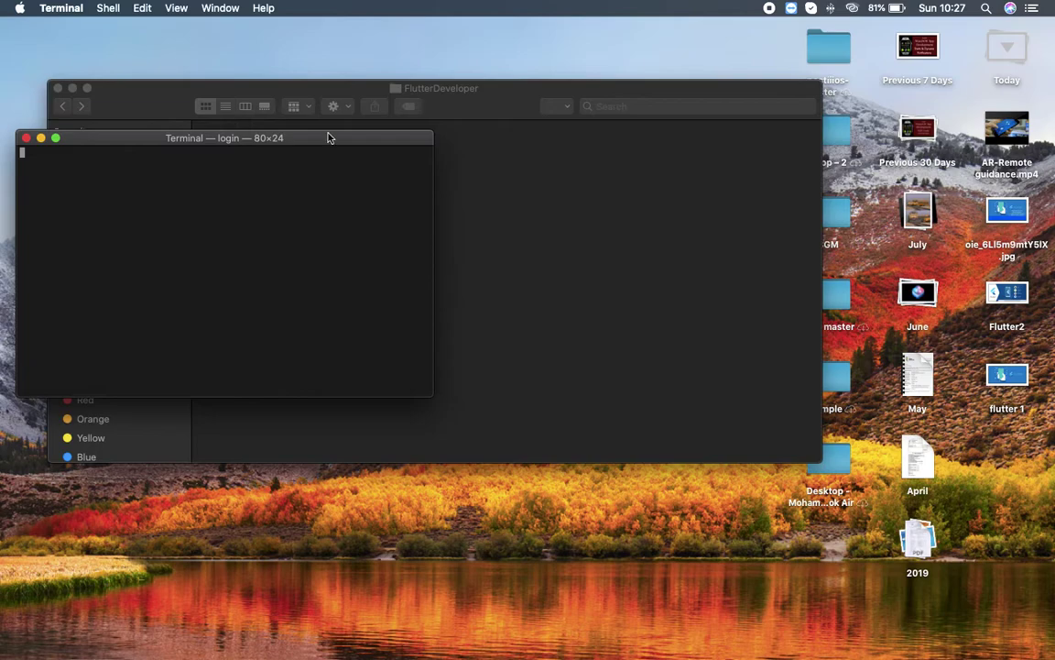
left_click_drag(327, 138, 582, 99)
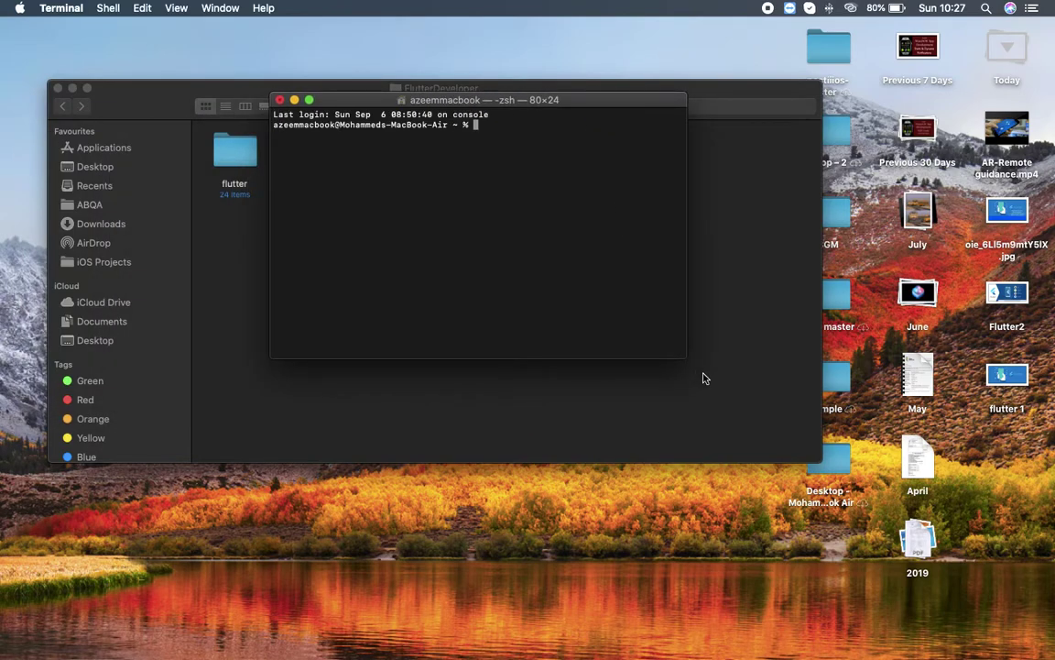
left_click_drag(685, 358, 889, 529)
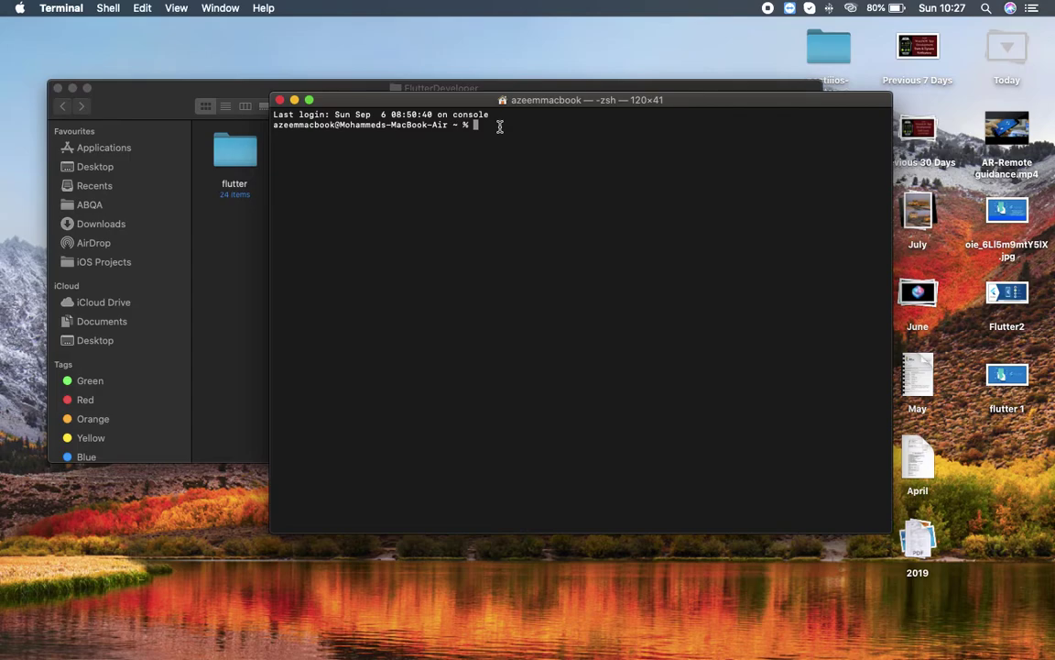
type("vim .bash_profile")
key("Return")
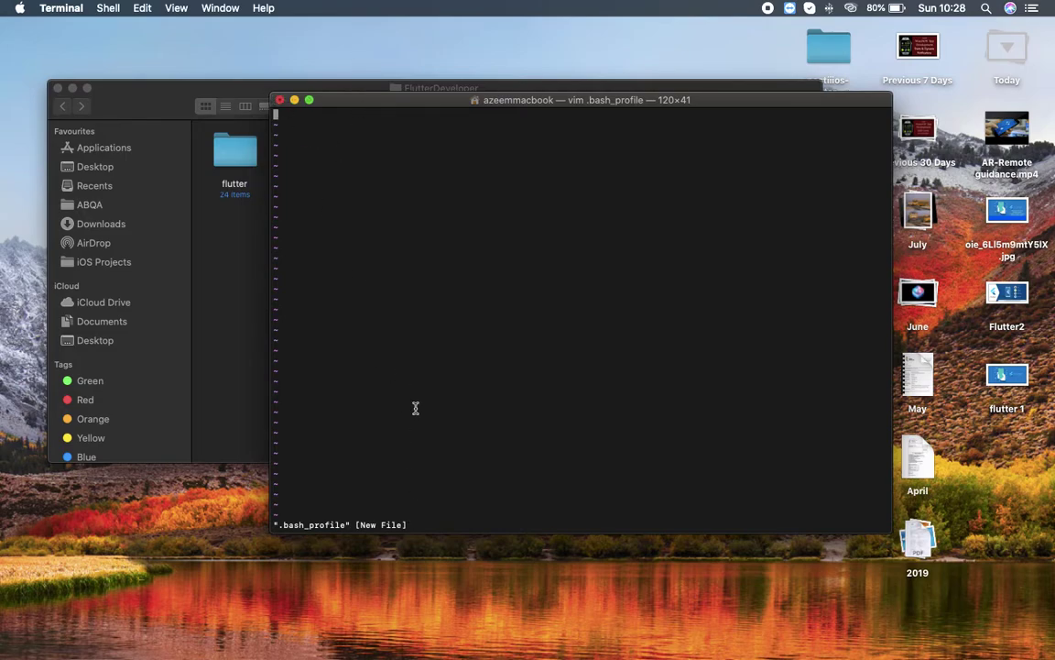
Step: Switch to the Flutter install page in Safari and read the instructions for getting the SDK and adding flutter to the path
mouse_move(336, 651)
mouse_move(975, 656)
left_click(968, 641)
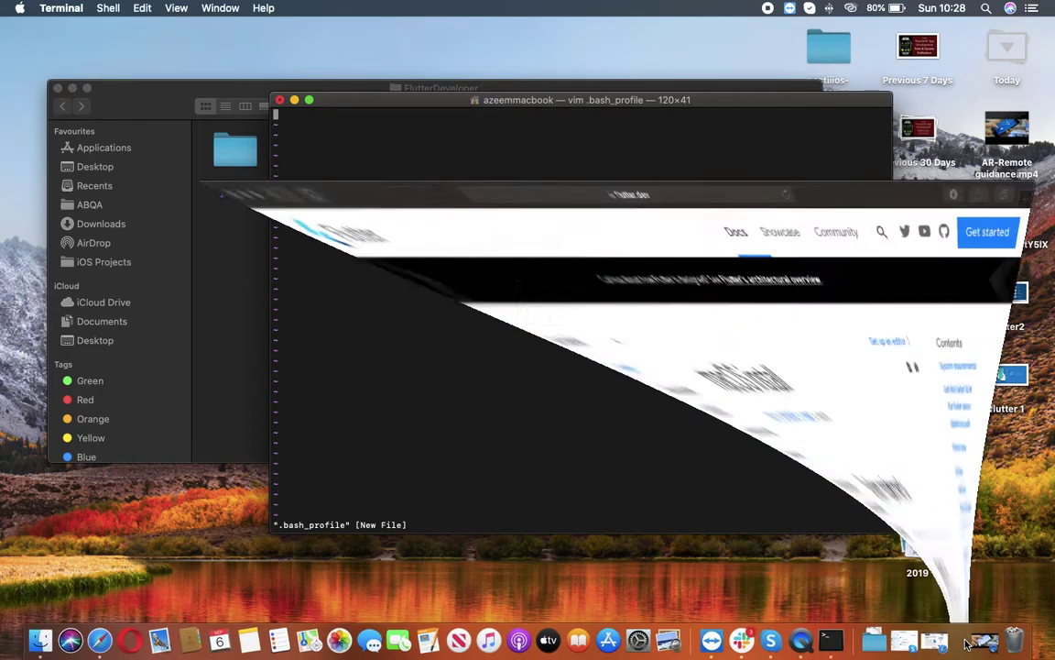
scroll(589, 309, "down", 5)
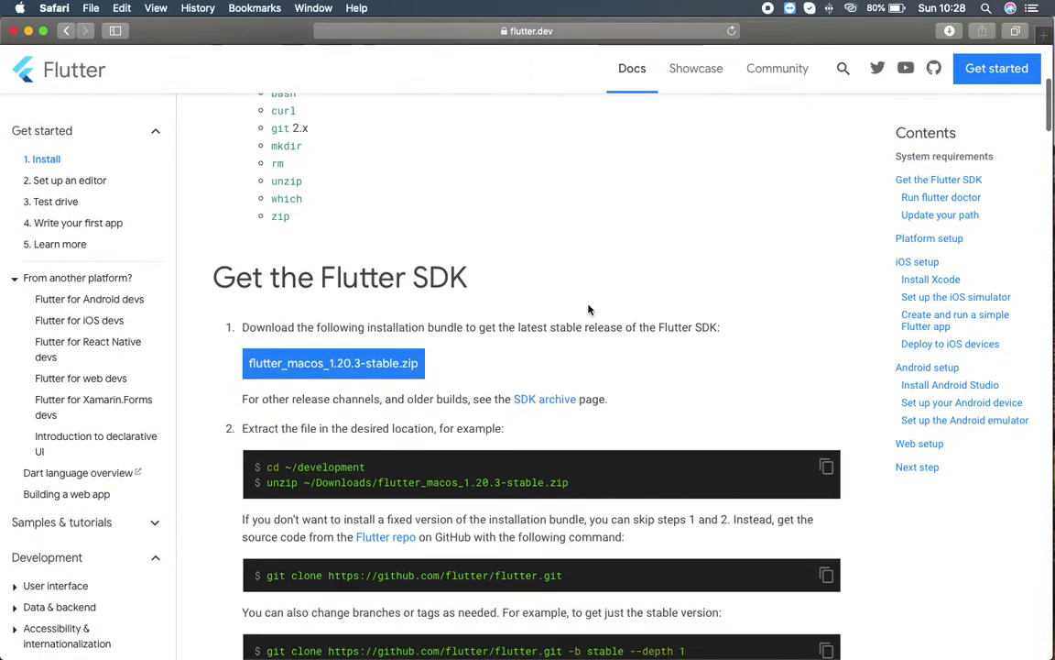
scroll(589, 309, "down", 5)
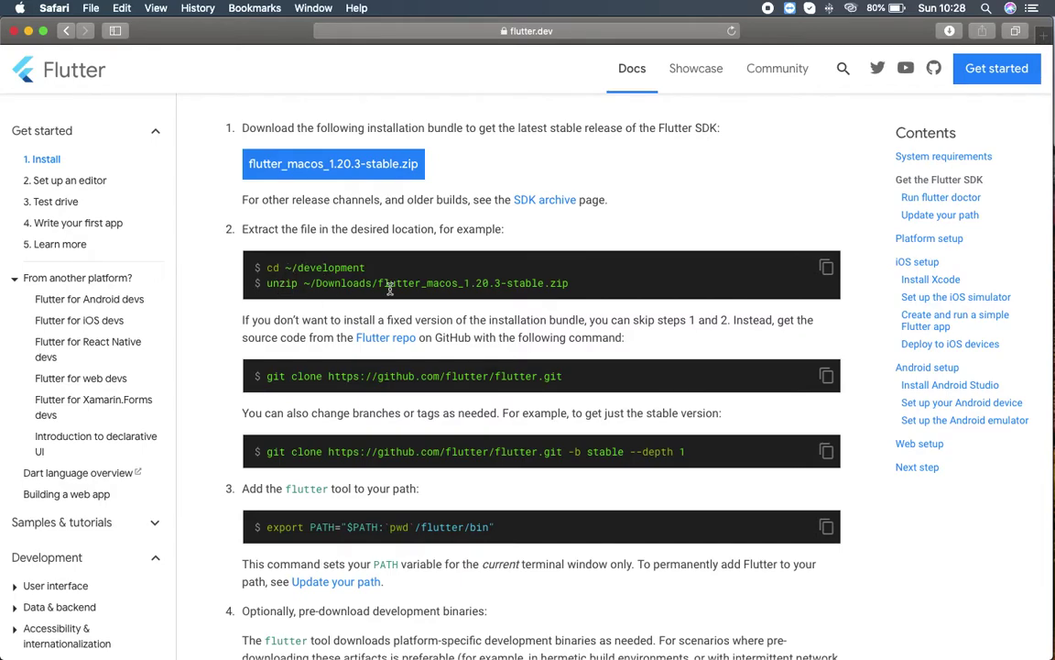
scroll(538, 272, "down", 3)
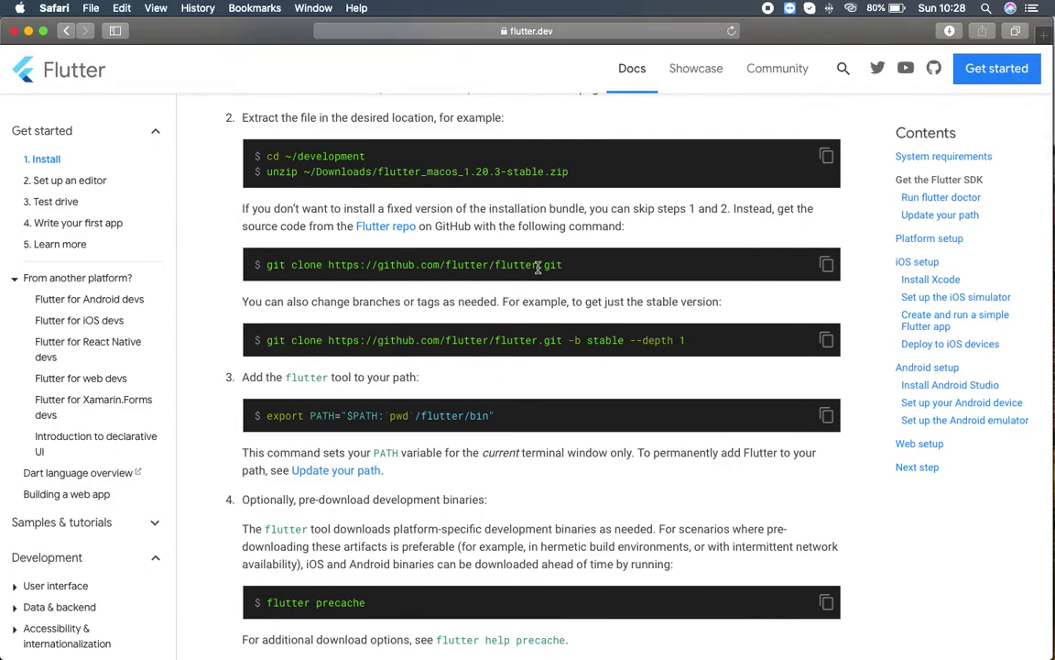
scroll(539, 268, "up", 5)
scroll(535, 274, "down", 2)
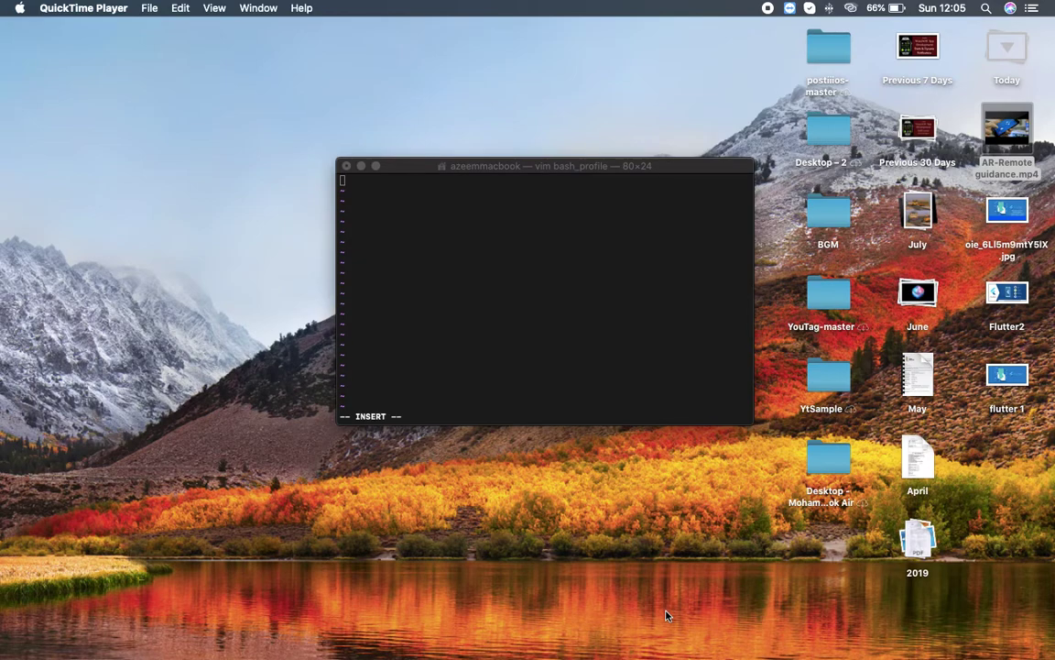
Step: Examine the export PATH line in the Update your path section of the Flutter page, then return to the vim window
left_click_drag(483, 165, 465, 161)
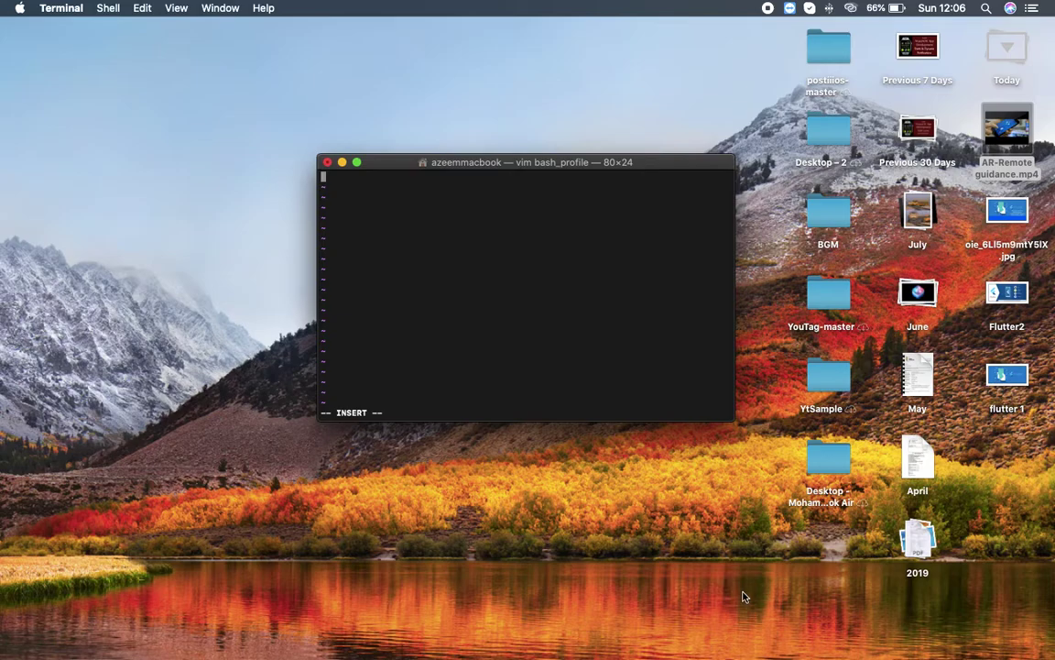
mouse_move(822, 651)
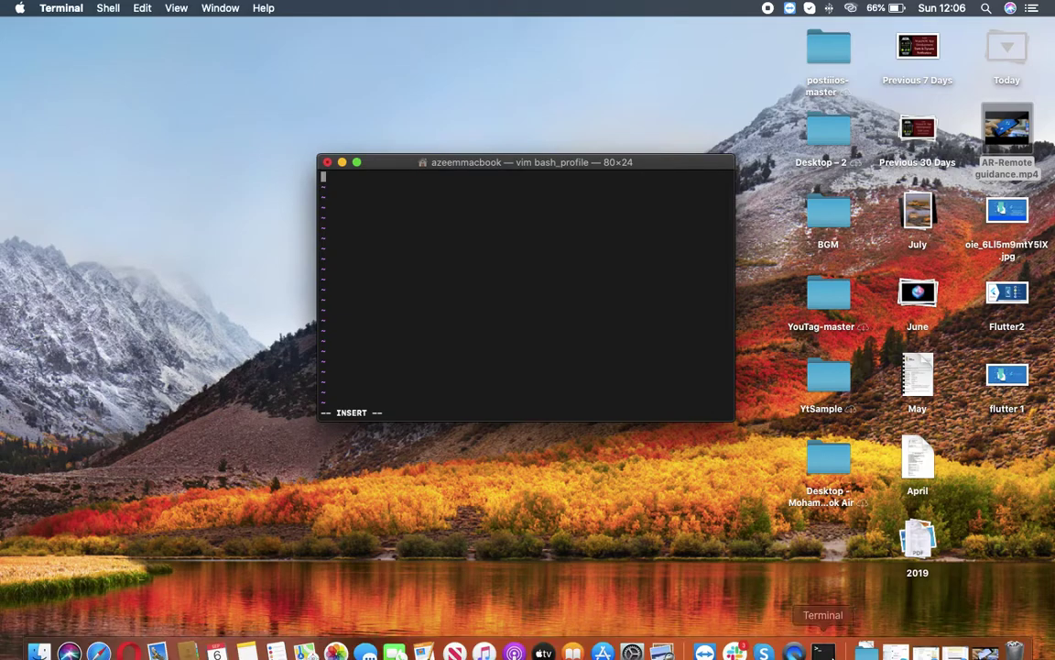
left_click(953, 646)
scroll(477, 491, "down", 3)
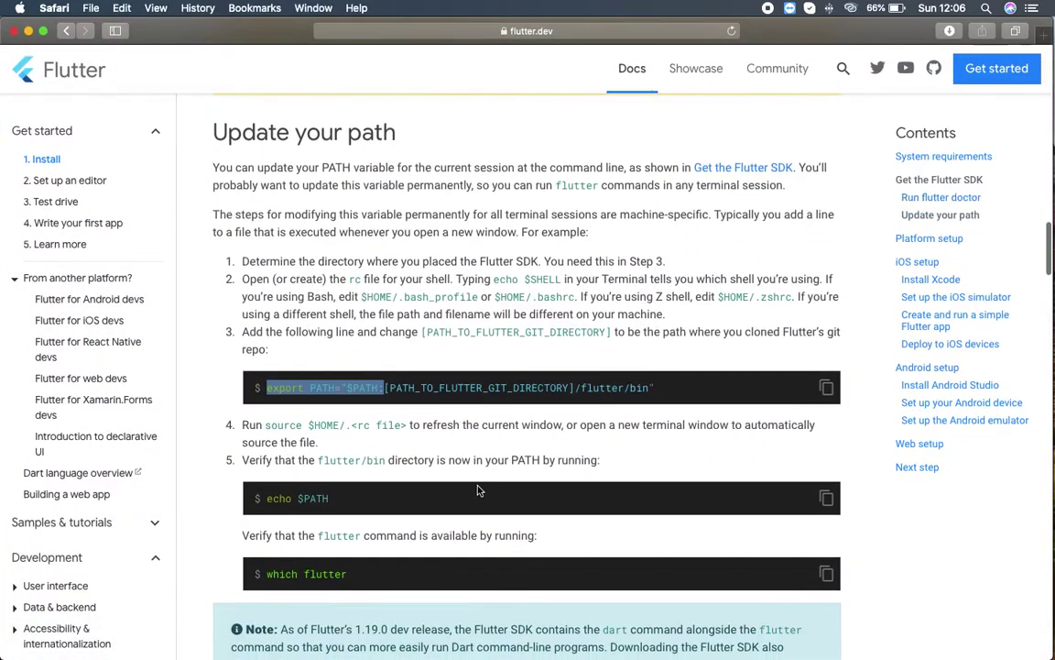
left_click(266, 387)
left_click_drag(266, 388, 378, 390)
left_click(29, 31)
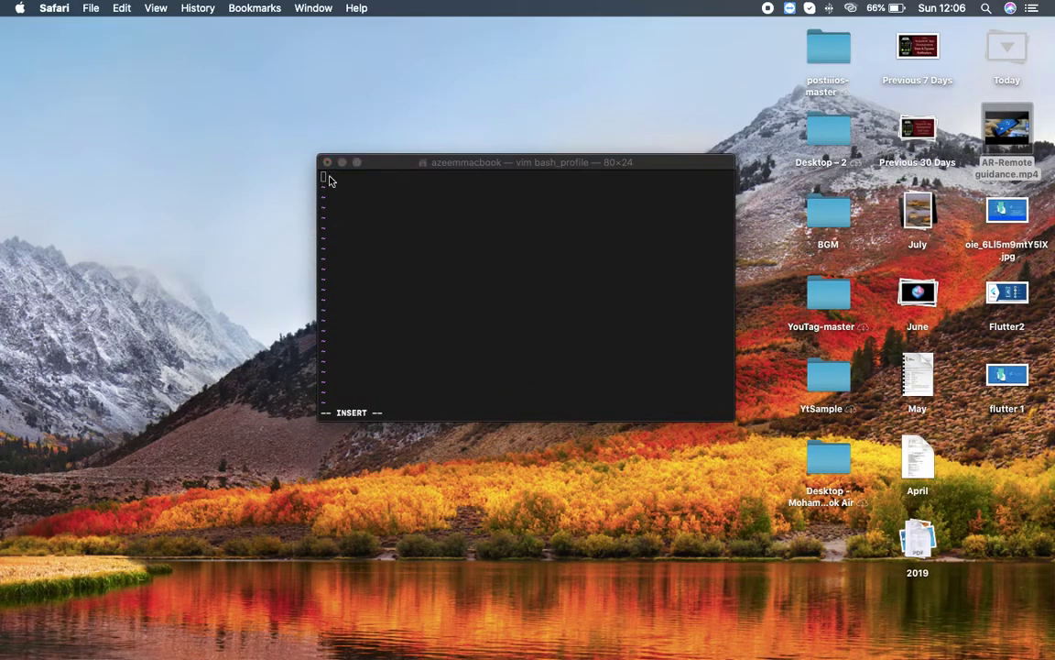
Step: Insert export PATH="$PATH:/Applications/iOS\ Projects/FlutterDeveloper/flutter/bin" in bash_profile, then erase the directory path back to $PATH:
left_click(325, 179)
type("export PATH=\"$PATH:/Applications/iOS\\ Projects/FlutterDeveloper/flutter/bin\"")
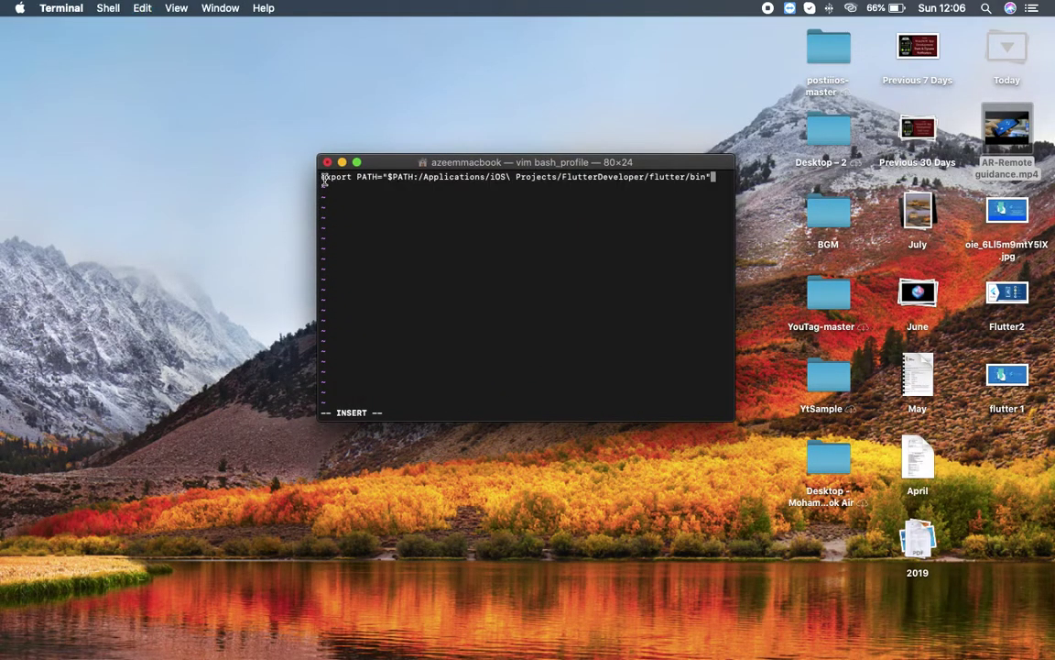
key("BackSpace")
key("BackSpace")
key("BackSpace")
key("BackSpace")
key("BackSpace")
key("BackSpace")
key("BackSpace")
key("BackSpace")
key("BackSpace")
key("BackSpace")
key("BackSpace")
key("BackSpace")
key("BackSpace")
key("BackSpace")
key("BackSpace")
key("BackSpace")
key("BackSpace")
key("BackSpace")
key("BackSpace")
key("BackSpace")
key("BackSpace")
key("BackSpace")
key("BackSpace")
key("BackSpace")
key("BackSpace")
key("BackSpace")
key("BackSpace")
key("BackSpace")
key("BackSpace")
key("BackSpace")
key("BackSpace")
key("BackSpace")
key("BackSpace")
key("BackSpace")
key("BackSpace")
key("BackSpace")
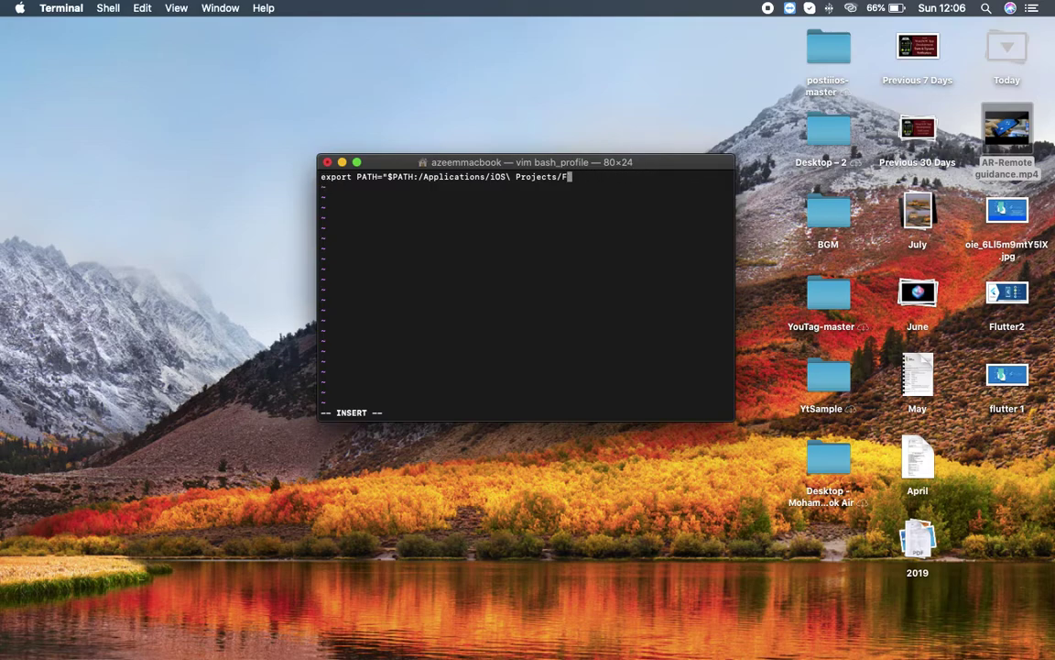
key("BackSpace")
key("BackSpace")
key("BackSpace")
key("BackSpace")
key("BackSpace")
key("BackSpace")
key("BackSpace")
key("BackSpace")
key("BackSpace")
key("BackSpace")
key("BackSpace")
key("BackSpace")
key("BackSpace")
key("BackSpace")
key("BackSpace")
key("BackSpace")
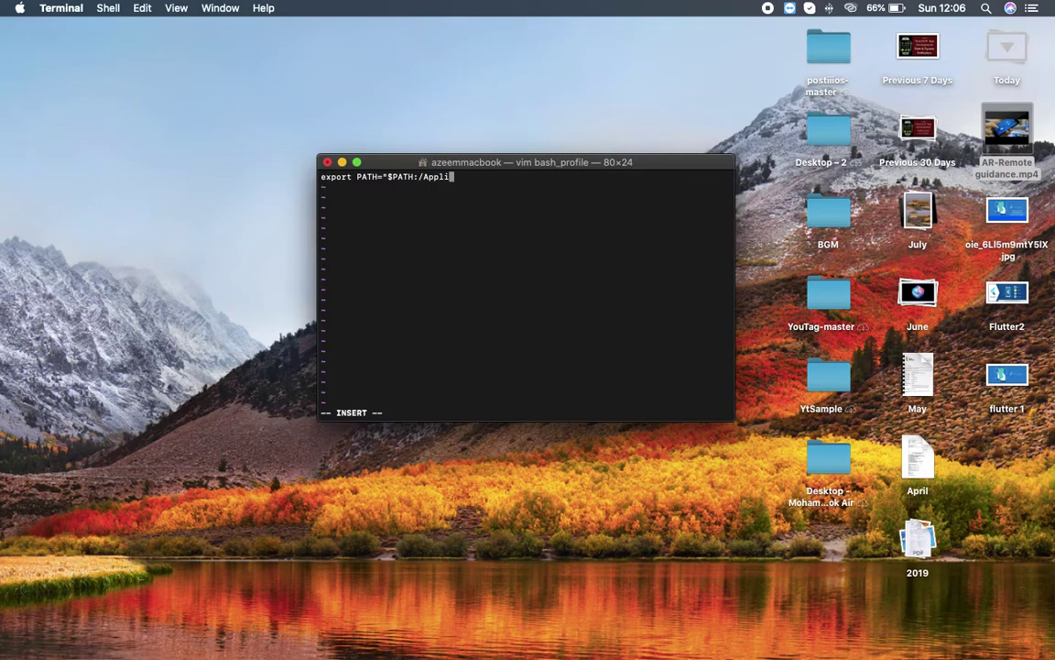
key("BackSpace")
Step: Insert the path of the FlutterDeveloper folder from iOS Projects in Finder into the export line and complete it with /flutter/bin"
left_click(38, 643)
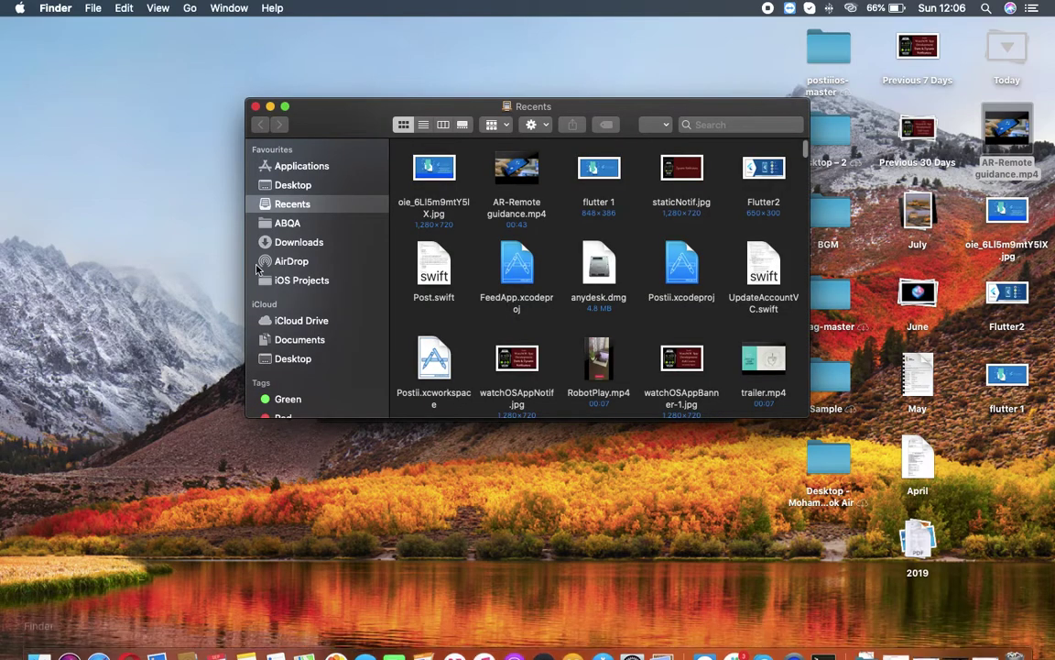
left_click(298, 279)
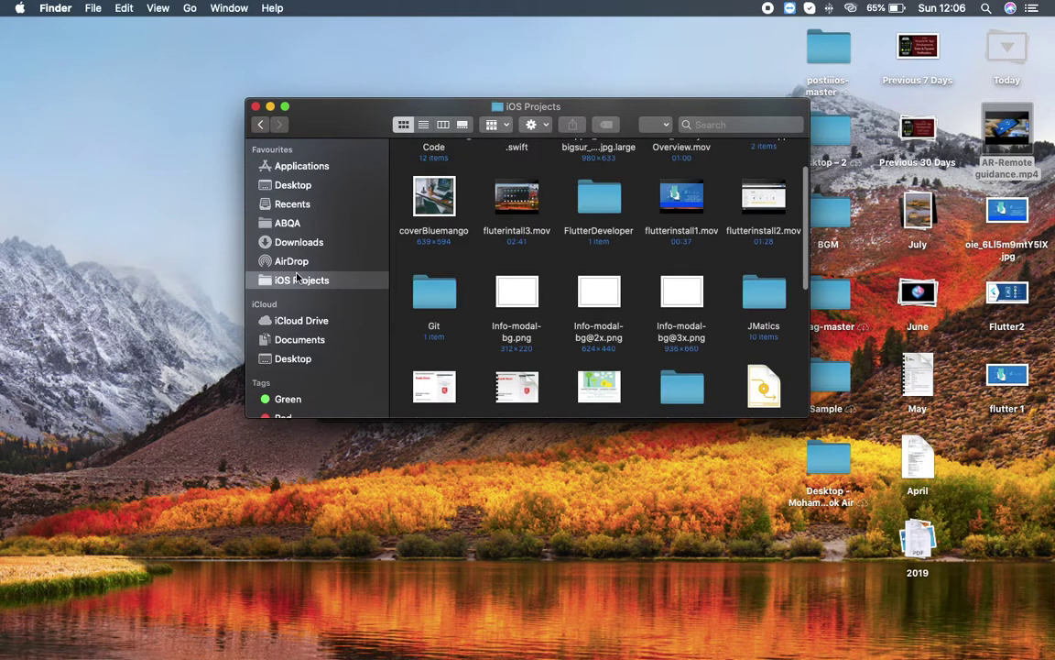
left_click_drag(364, 123, 378, 356)
left_click(612, 440)
left_click_drag(612, 440, 482, 220)
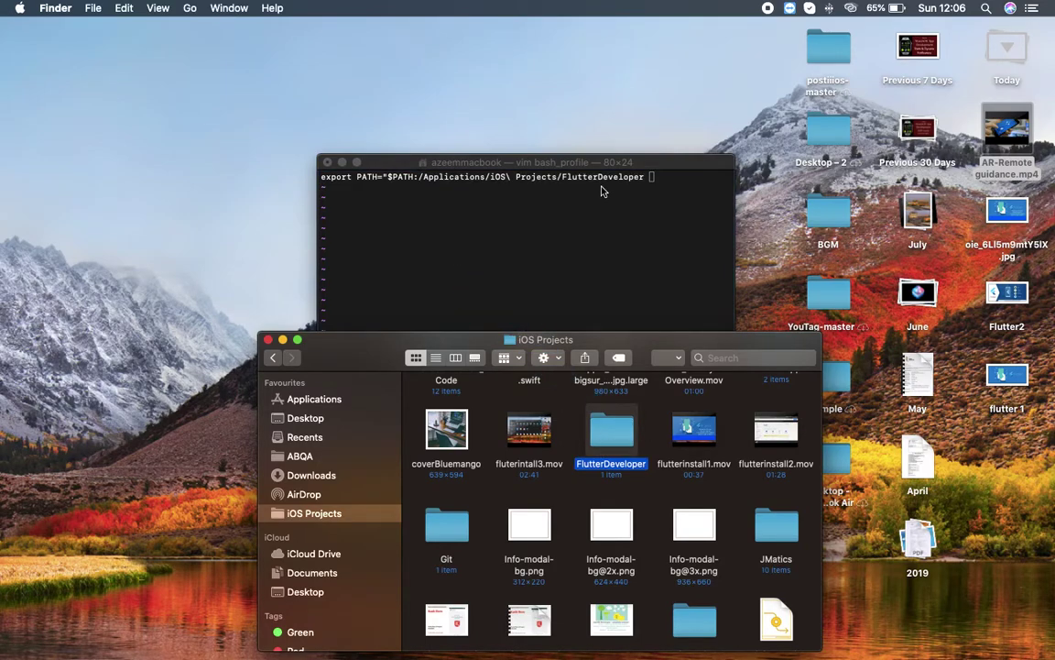
left_click(657, 179)
key("BackSpace")
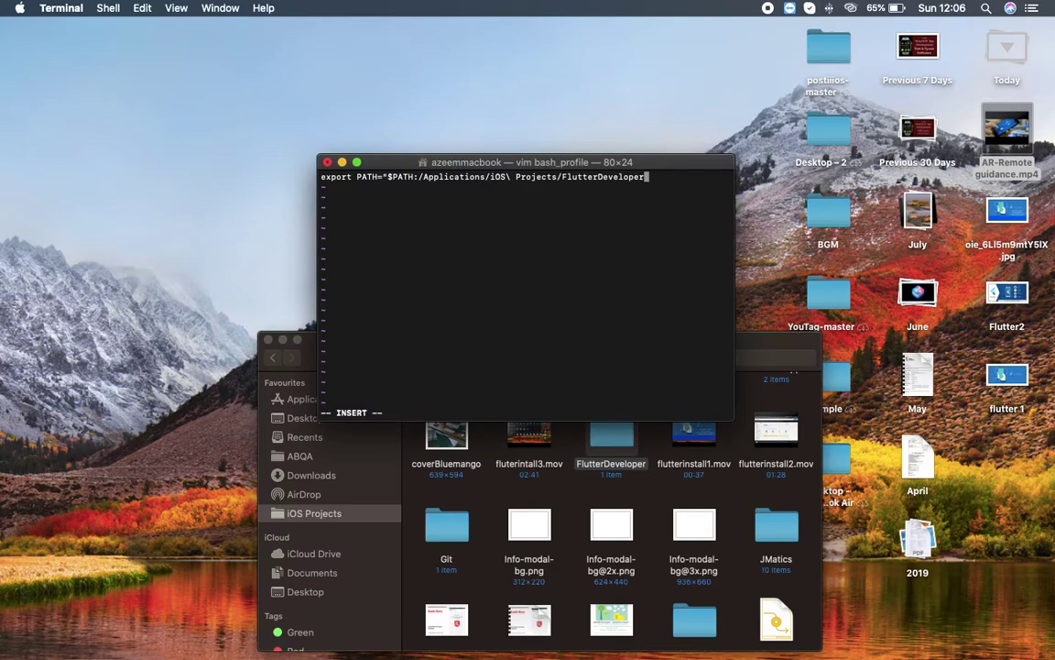
type("/flutter/bin\"")
Step: Check in Finder that the bin folder is inside FlutterDeveloper/flutter and close the Finder window
double_click(612, 438)
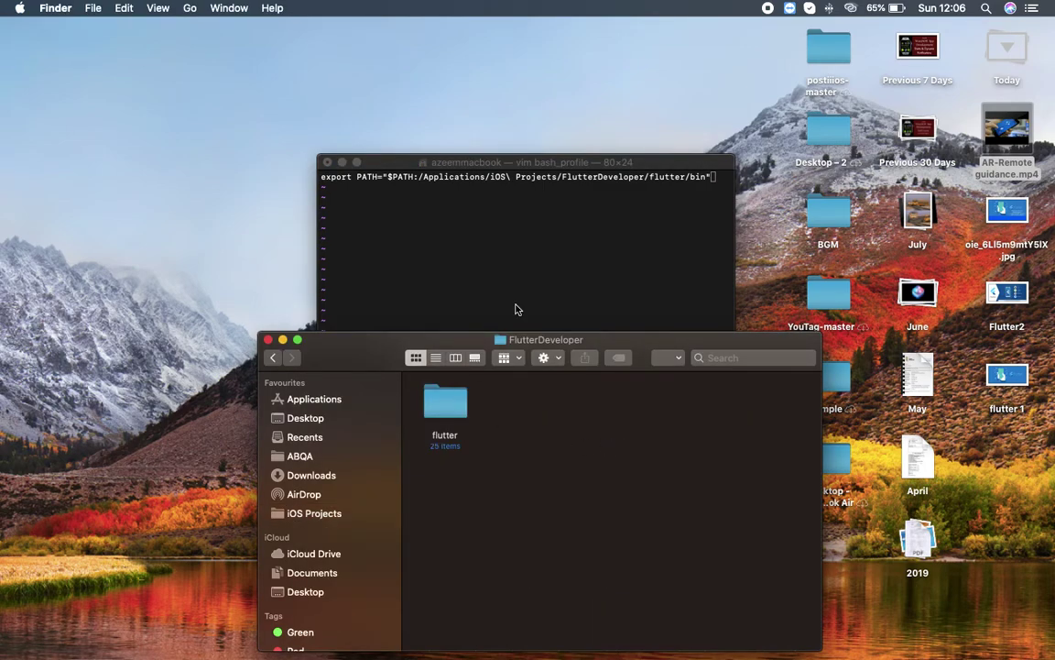
double_click(445, 405)
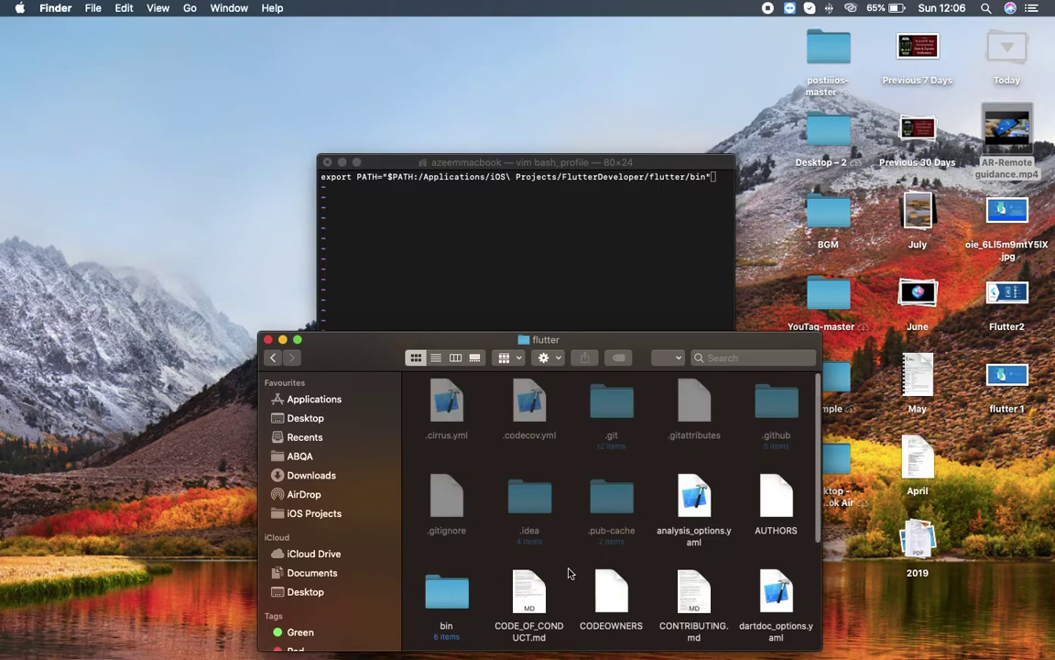
scroll(568, 573, "down", 1)
left_click(446, 561)
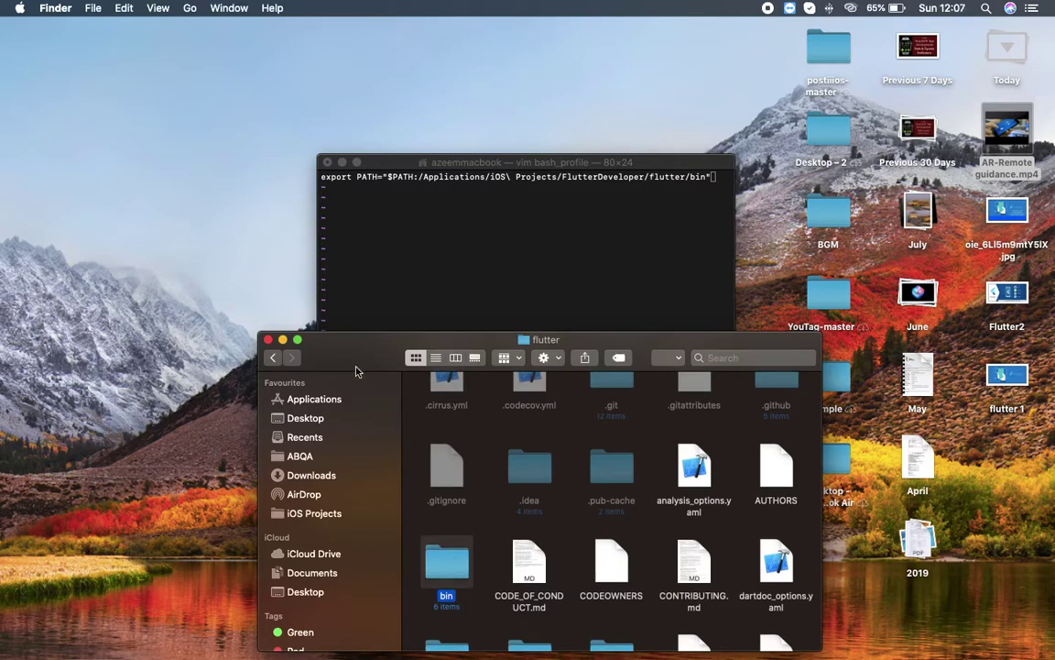
key("super+w")
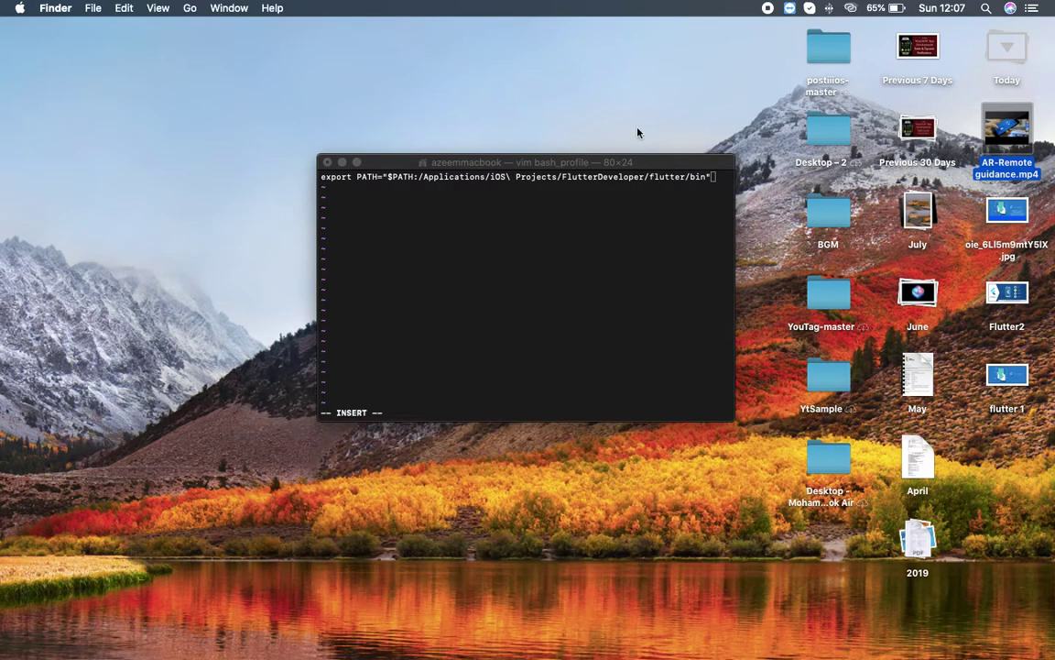
Step: Leave insert mode in vim, then save and quit bash_profile with :wq!
left_click(713, 176)
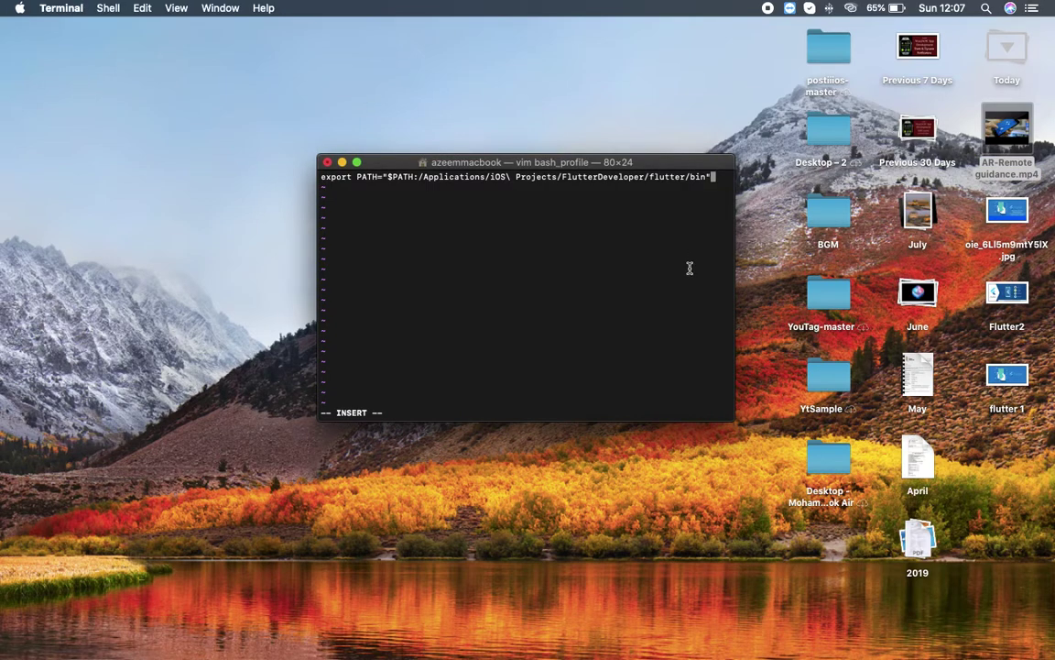
key("Escape")
triple_click(327, 410)
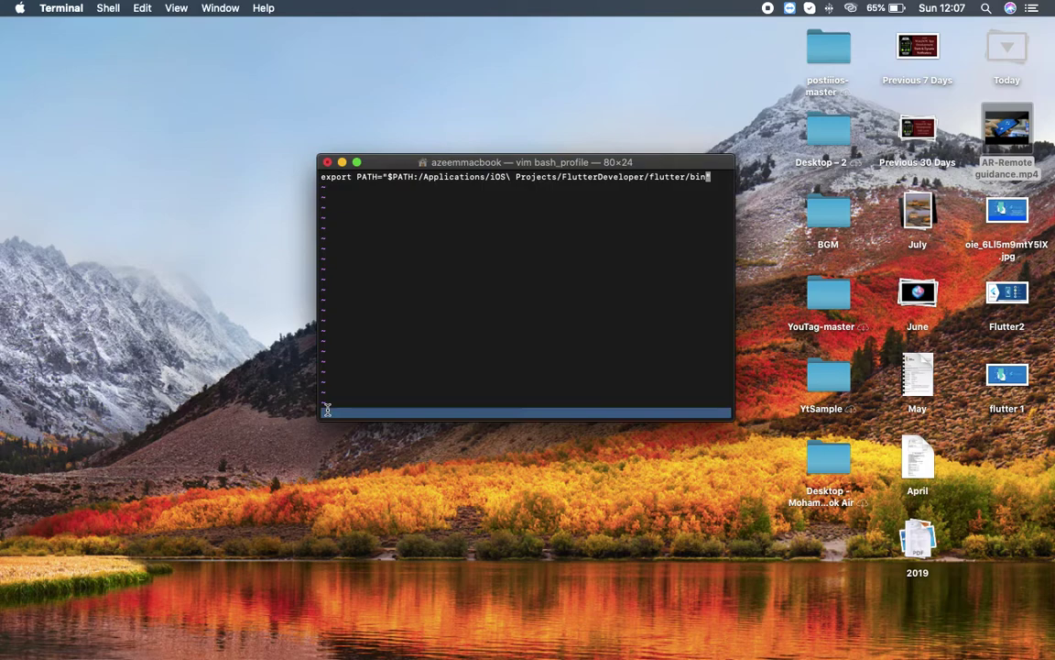
type(":")
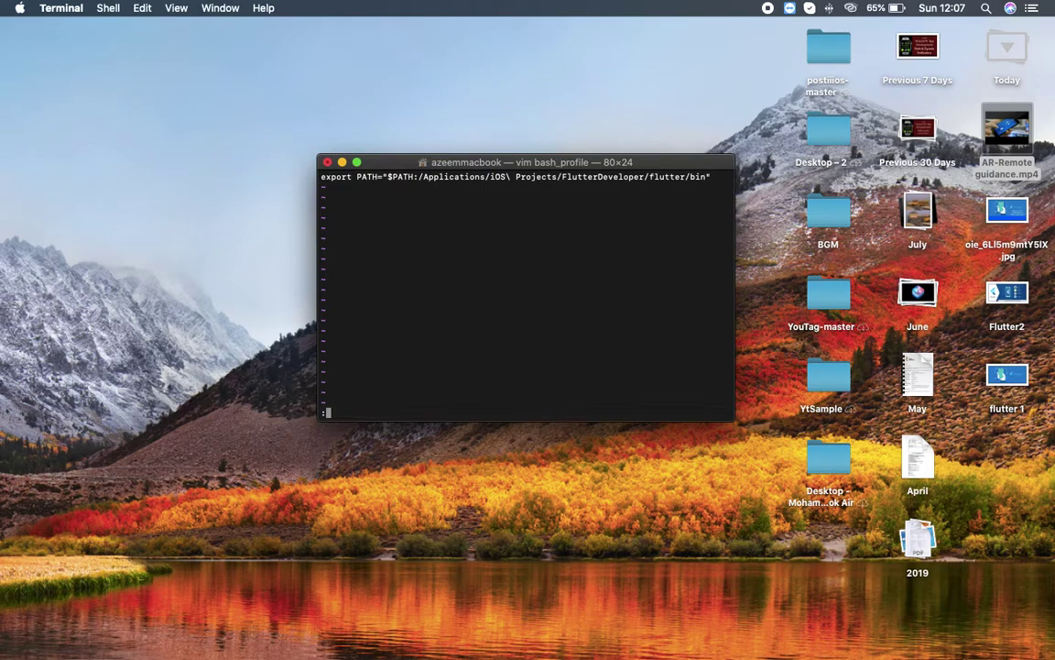
type("wq!")
key("Return")
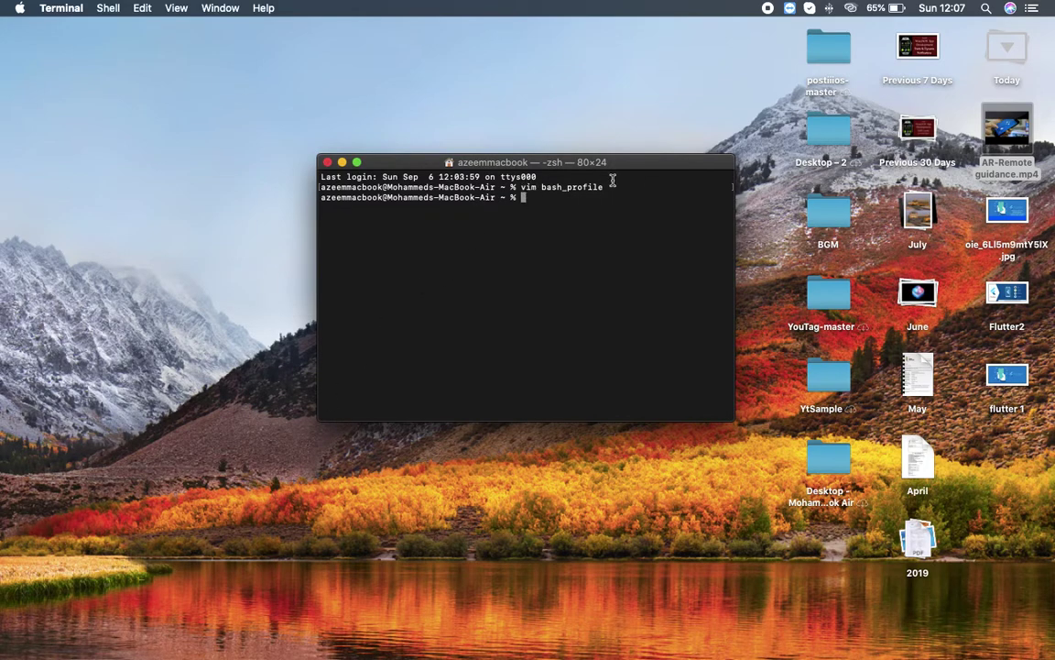
Step: Restart with a fresh Terminal window, run flutter --version and examine the Flutter and Dart versions
left_click(329, 162)
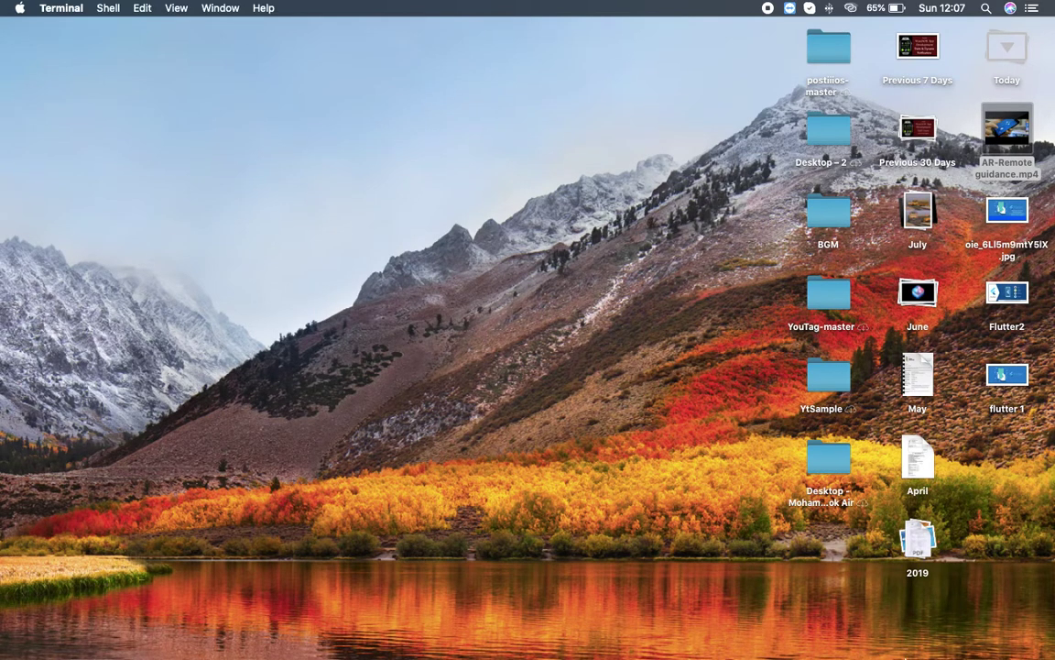
left_click(823, 642)
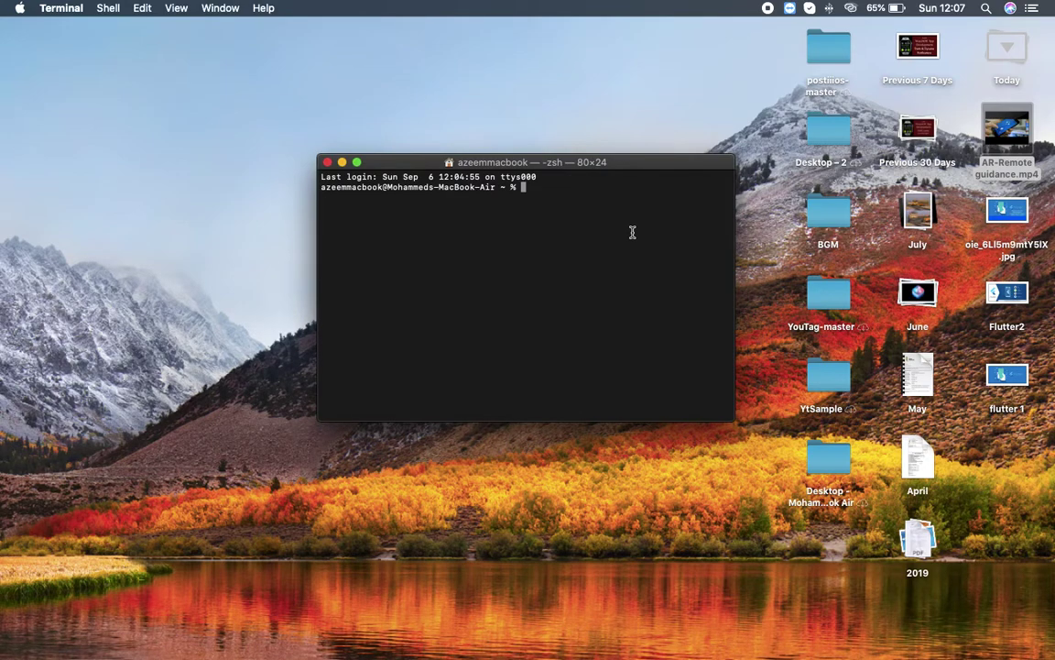
type("flutter --version")
key("Return")
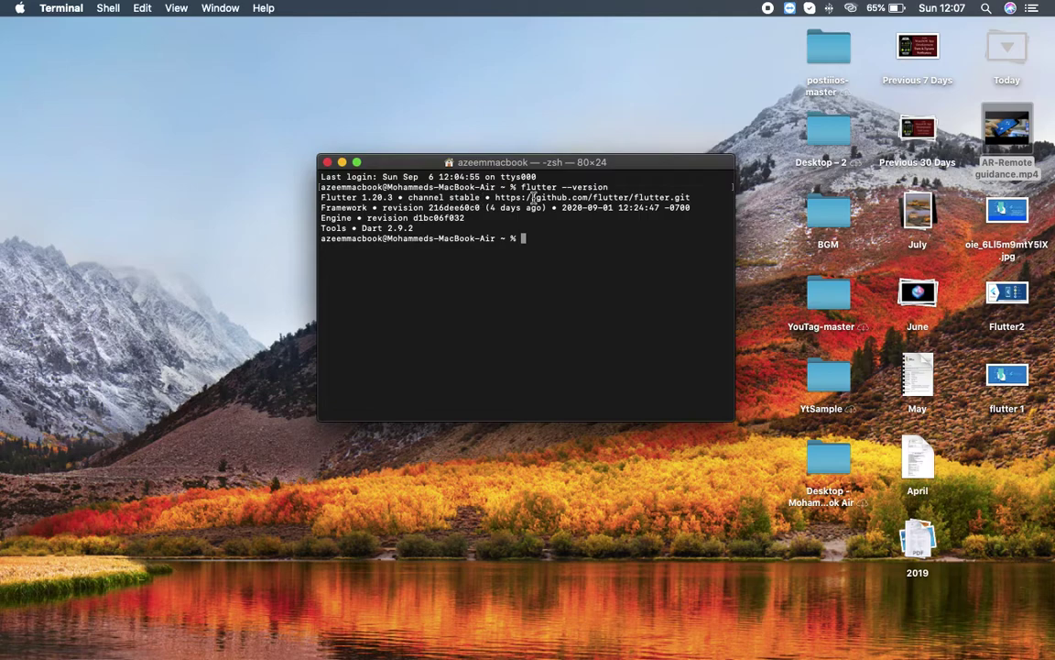
left_click_drag(321, 197, 418, 229)
left_click(361, 228)
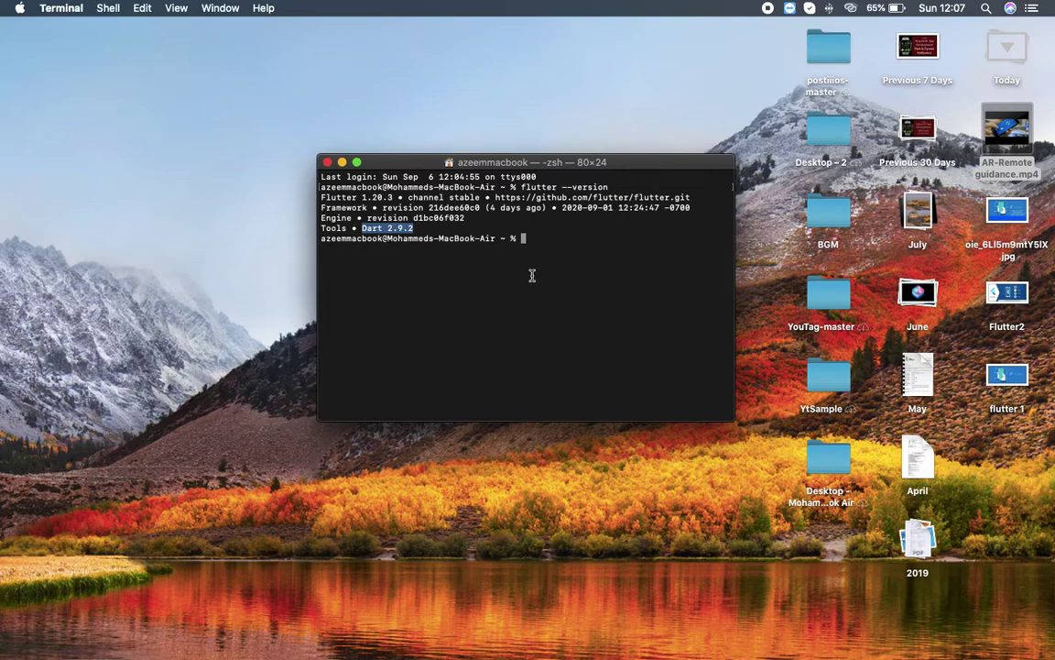
Step: Run flutter doctor to check the development setup, then close the Terminal window
left_click(524, 239)
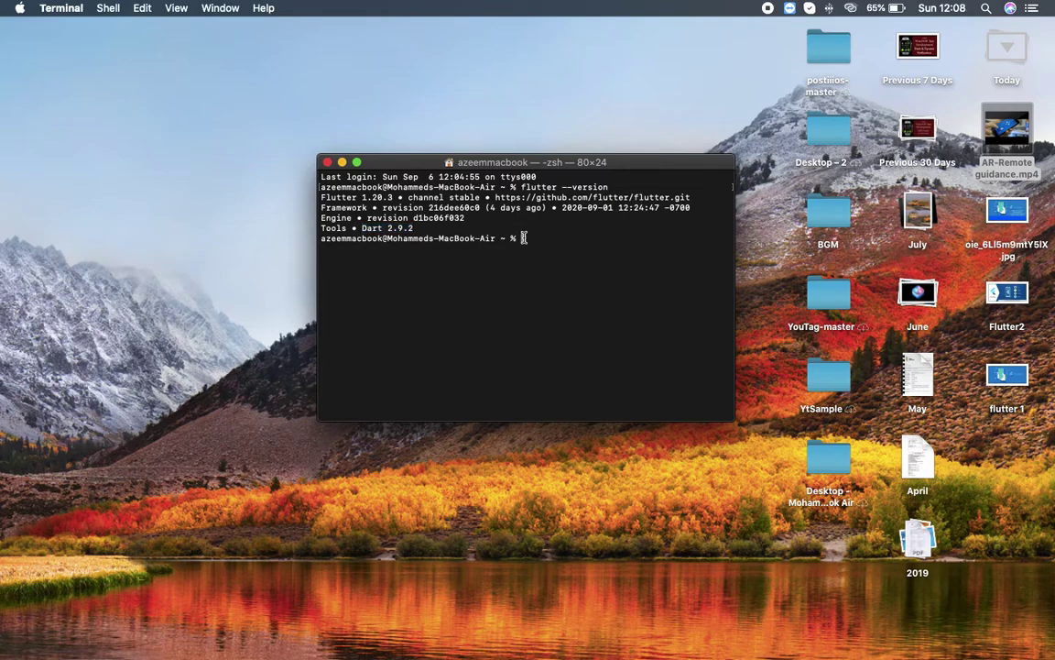
type("flutter doctor")
key("Return")
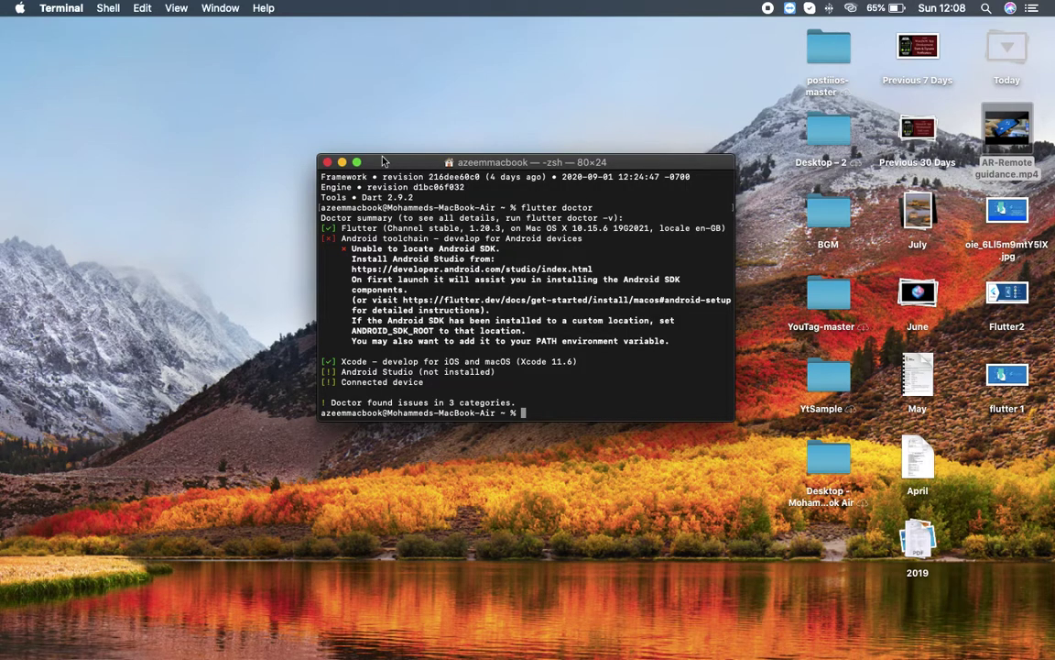
left_click(328, 162)
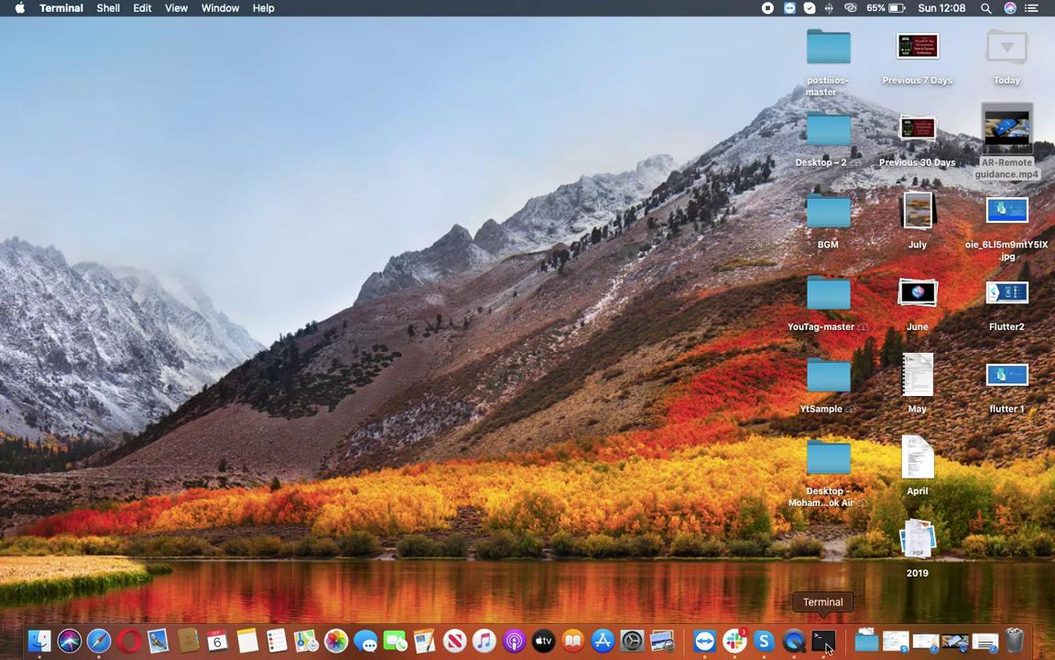
Step: Search for terminal in Spotlight and open a new Terminal window
left_click(824, 642)
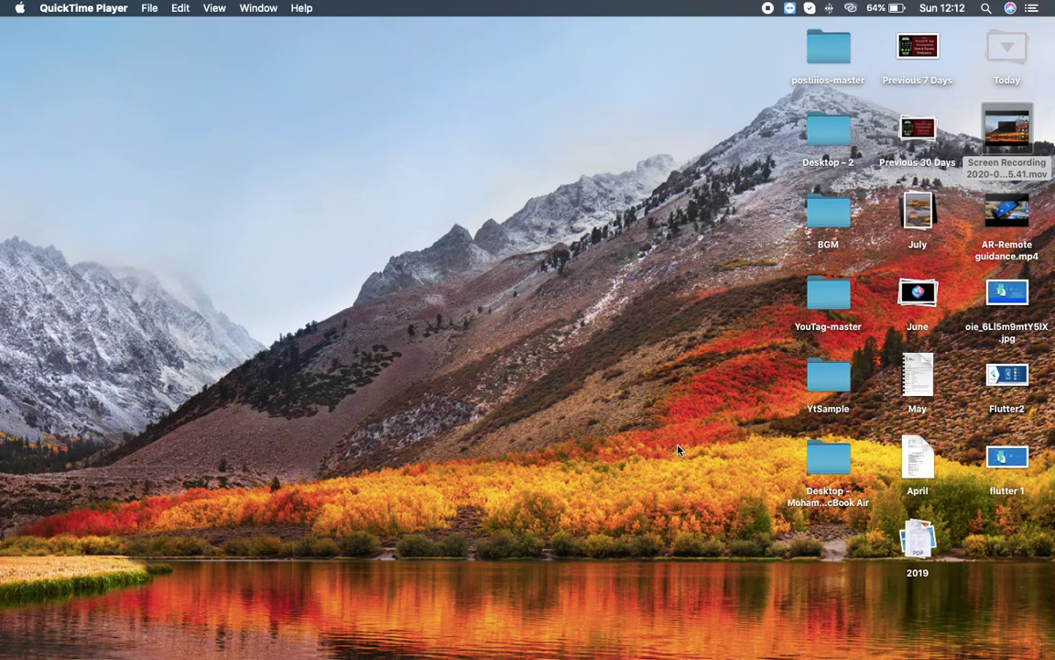
key("super+space")
type("t")
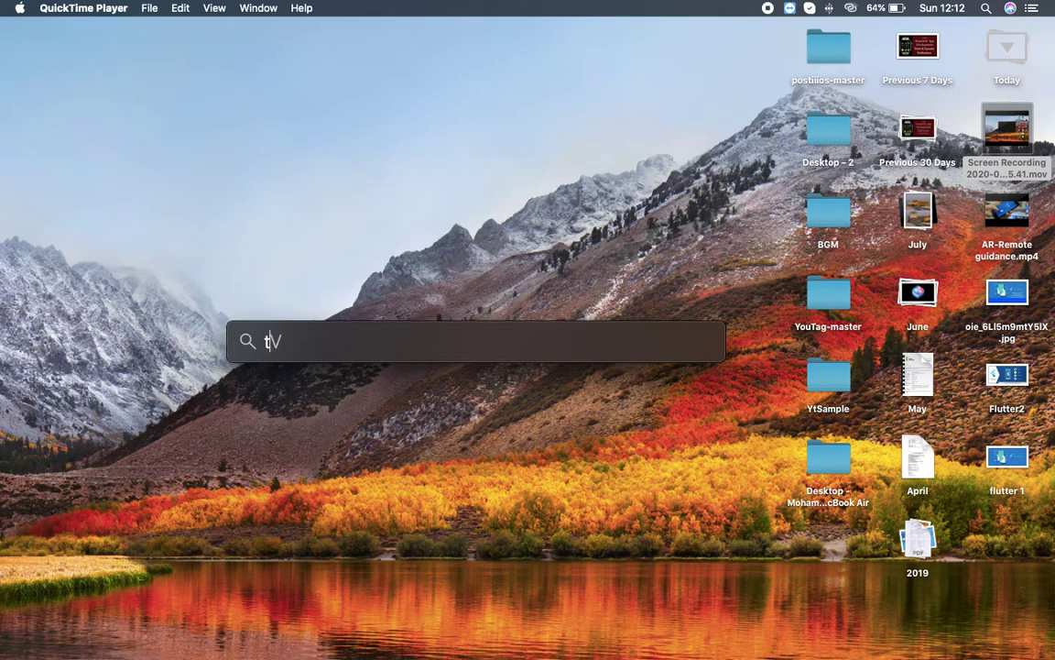
type("erminal")
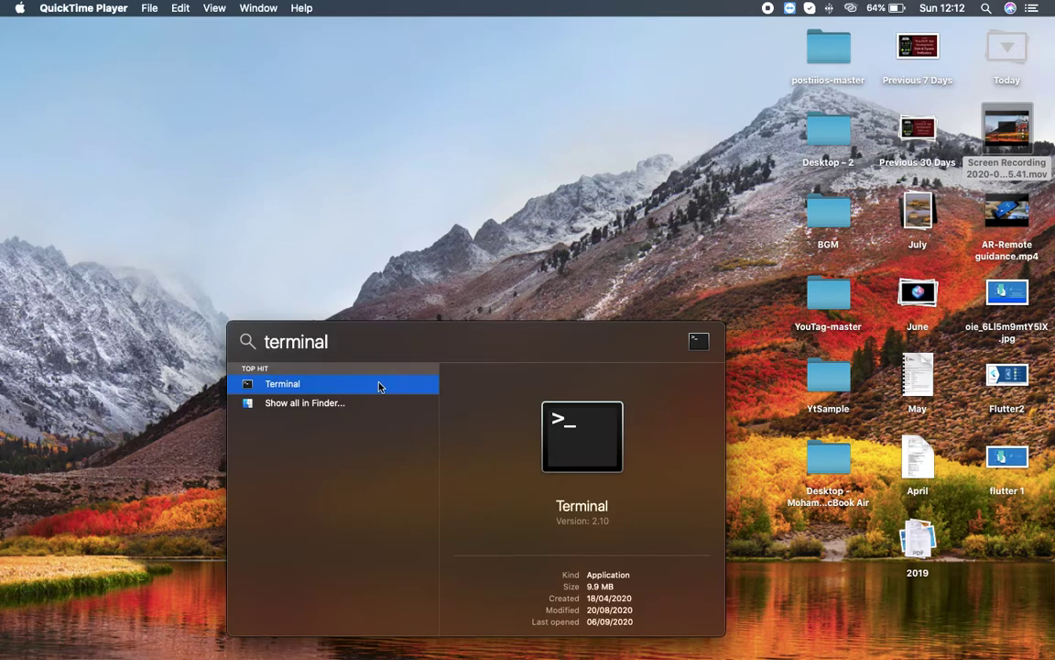
left_click(330, 383)
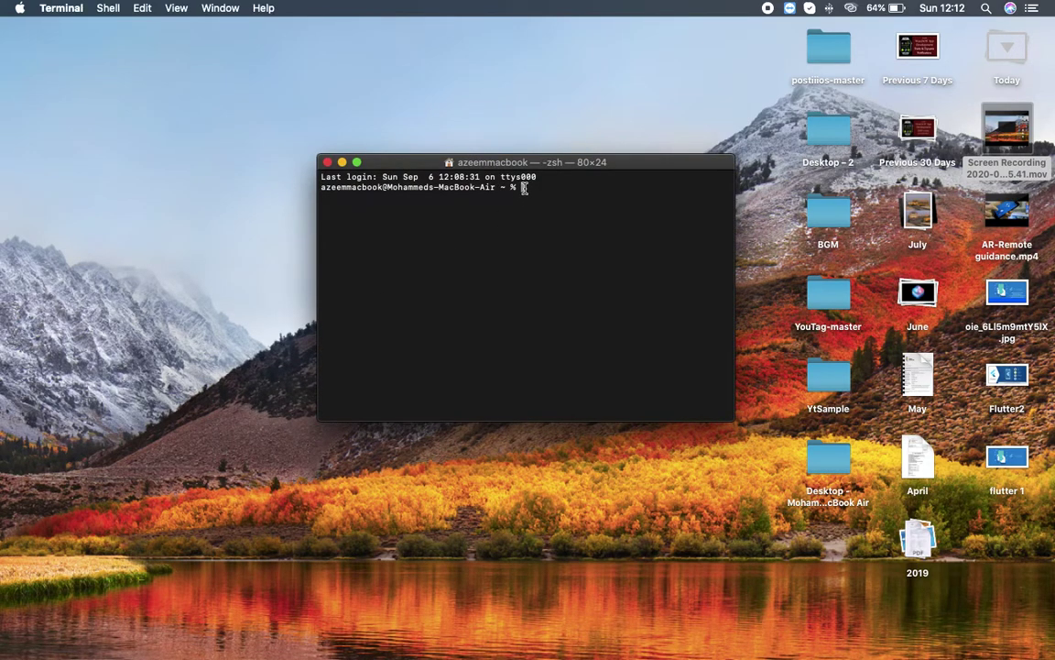
Step: Open $HOME/.zshrc in vim and choose to edit it anyway despite the existing swap file
type("vim $HOME/.zshrc")
key("Return")
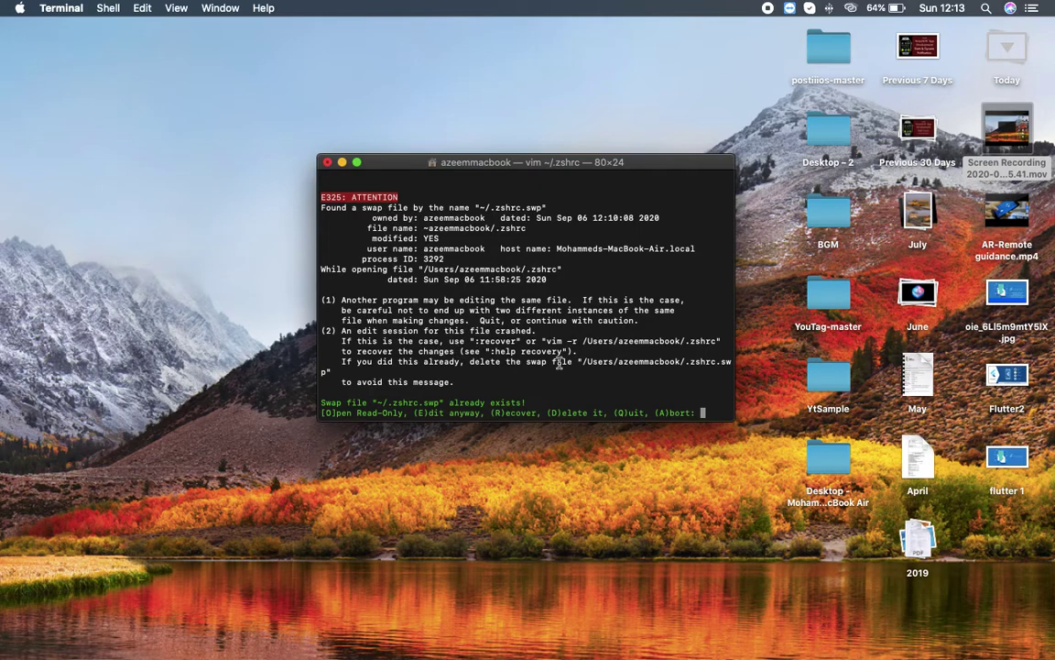
scroll(545, 327, "down", 2)
key("e")
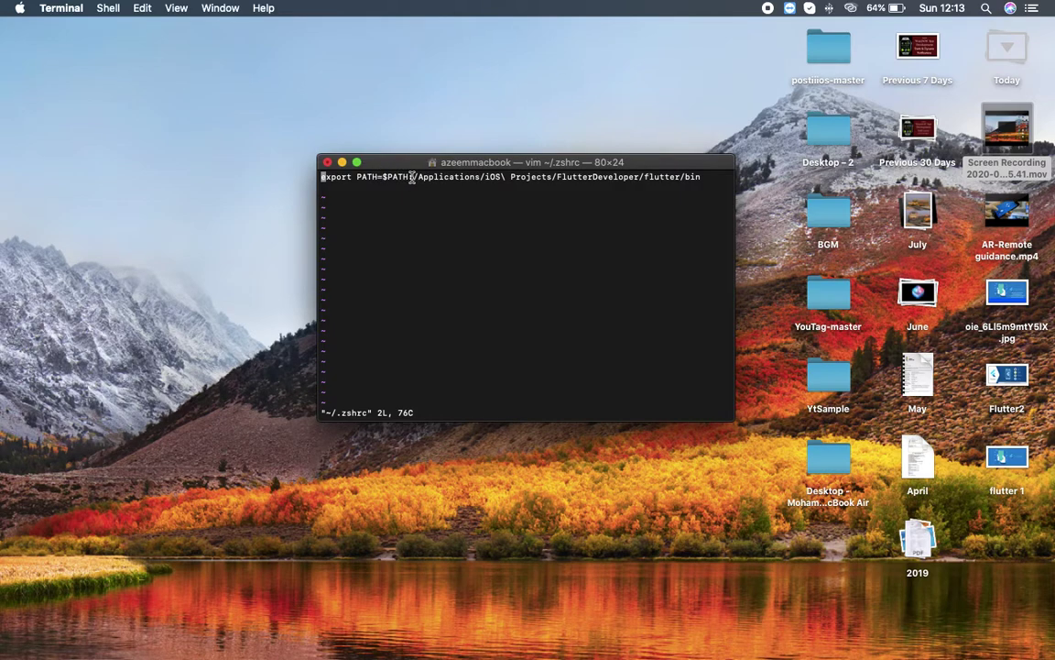
Step: Examine the Flutter bin path in .zshrc and the path update instructions on the Flutter install page
left_click_drag(413, 177, 706, 176)
left_click(705, 176)
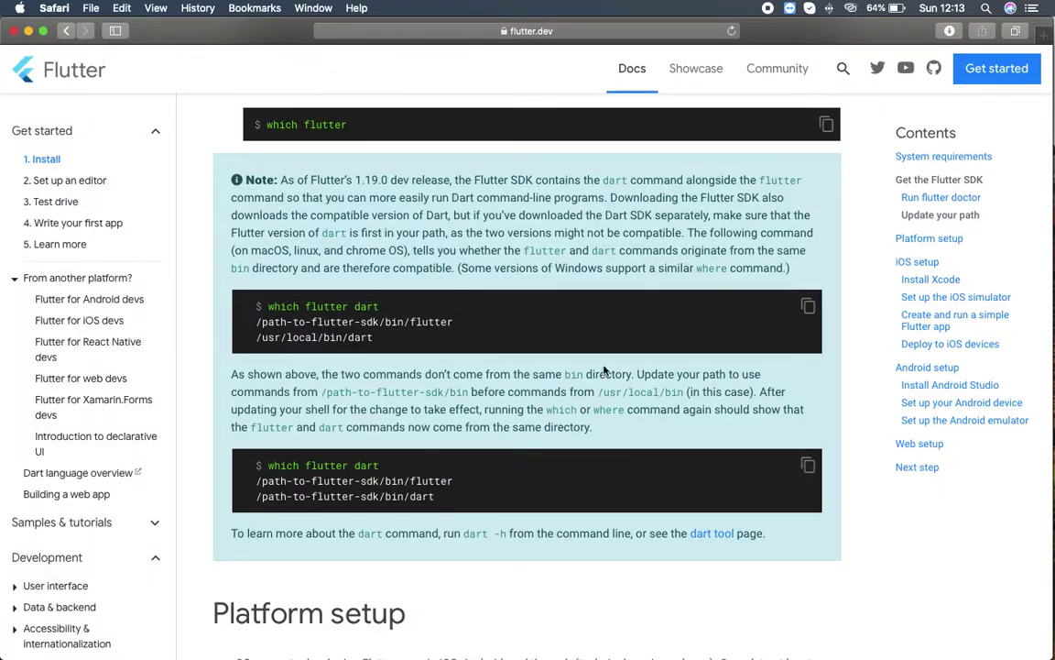
scroll(622, 378, "up", 5)
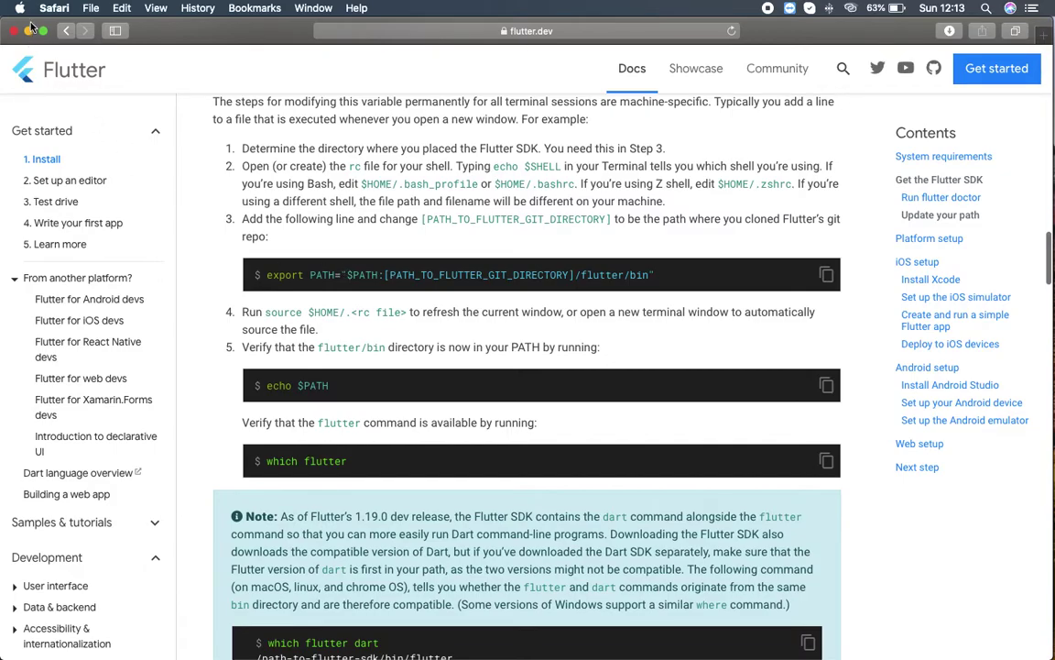
left_click(29, 30)
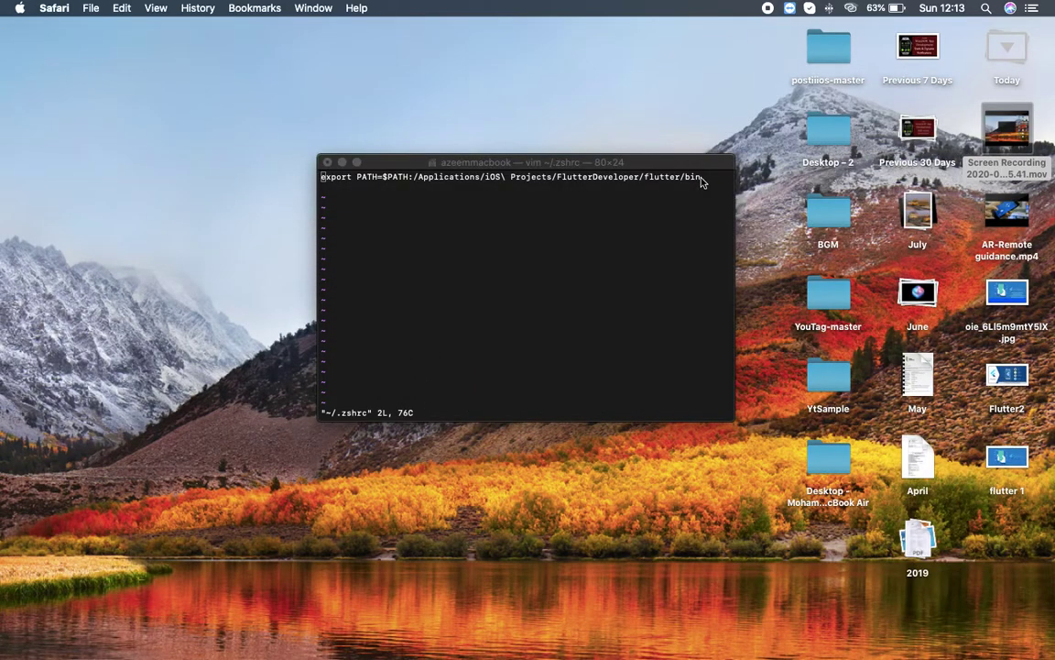
left_click(701, 180)
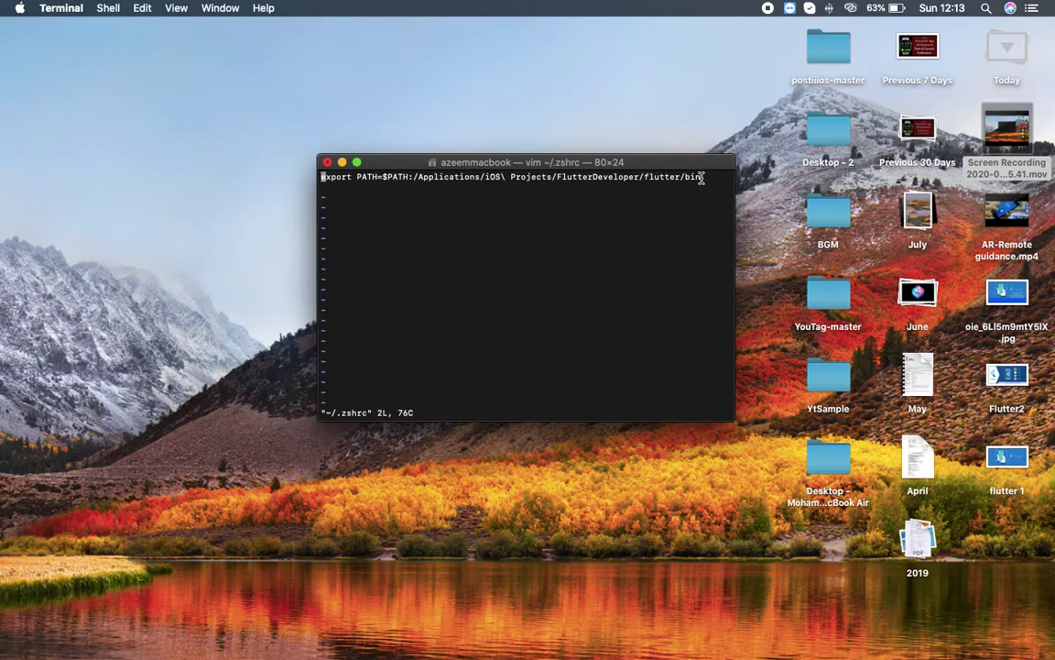
Step: Copy the whole export PATH line from .zshrc and switch vim to insert mode
left_click_drag(701, 178, 311, 179)
key("super+c")
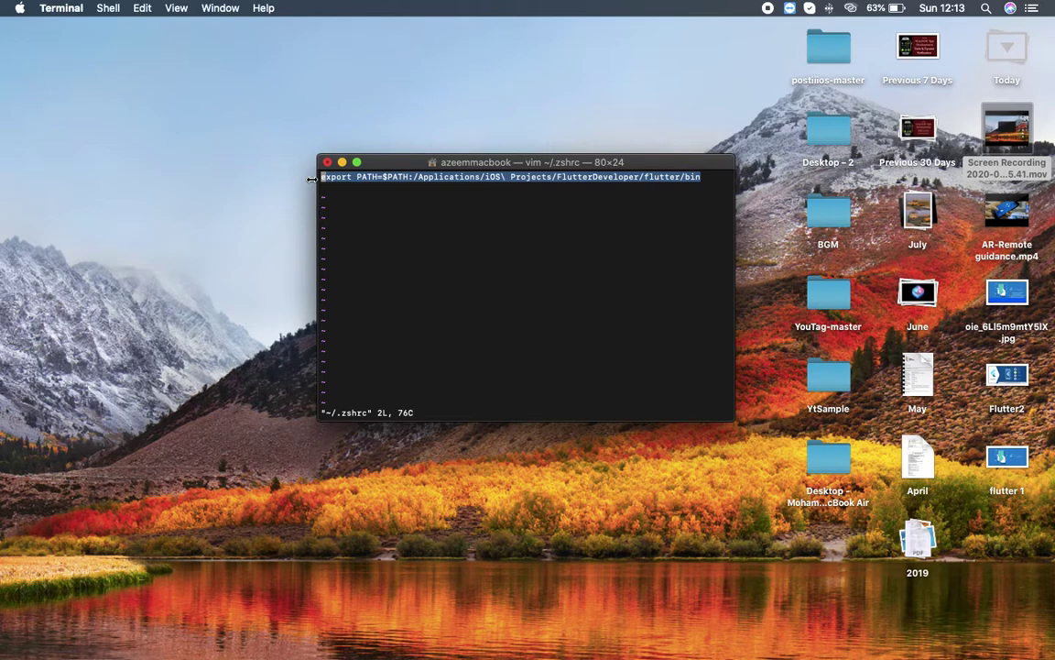
key("i")
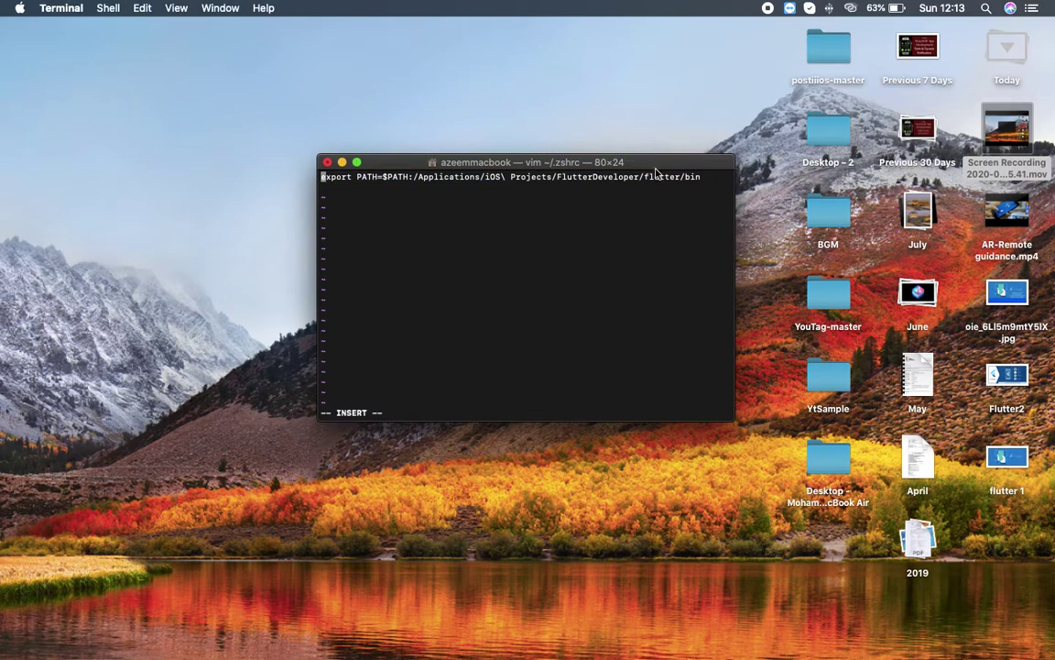
Step: Erase the existing line and paste the copied export PATH=$PATH:/Applications/iOS\ Projects/FlutterDeveloper/flutter/bin in its place
key("Right")
key("Right")
key("Right")
key("Right")
key("Right")
key("Right")
key("Right")
key("Right")
key("Right")
key("Right")
key("Right")
key("Right")
key("Right")
key("Right")
key("Right")
key("Right")
key("Right")
key("Right")
key("Right")
key("Right")
key("Right")
key("Right")
key("Right")
key("Right")
key("Right")
key("Right")
key("Right")
key("Right")
key("Right")
key("Right")
key("Right")
key("Right")
key("Right")
key("Right")
key("Right")
key("Right")
key("Right")
key("Right")
key("Right")
key("Right")
key("Right")
key("Right")
key("Right")
key("Right")
key("Right")
key("Right")
key("Right")
key("Right")
key("Right")
key("Right")
key("Right")
key("Right")
key("Right")
key("Right")
key("Right")
key("Right")
key("Right")
key("Right")
key("Right")
key("Right")
key("Right")
key("Right")
key("Right")
key("Right")
key("Right")
key("Right")
key("Right")
key("BackSpace")
key("BackSpace")
key("BackSpace")
key("BackSpace")
key("BackSpace")
key("BackSpace")
key("BackSpace")
key("BackSpace")
key("BackSpace")
key("BackSpace")
key("BackSpace")
key("BackSpace")
key("BackSpace")
key("BackSpace")
key("BackSpace")
key("BackSpace")
key("BackSpace")
key("BackSpace")
key("BackSpace")
key("BackSpace")
key("BackSpace")
key("BackSpace")
key("BackSpace")
key("BackSpace")
key("BackSpace")
key("BackSpace")
key("BackSpace")
key("BackSpace")
key("BackSpace")
key("BackSpace")
key("BackSpace")
key("BackSpace")
key("BackSpace")
key("BackSpace")
key("BackSpace")
key("BackSpace")
key("BackSpace")
key("BackSpace")
key("BackSpace")
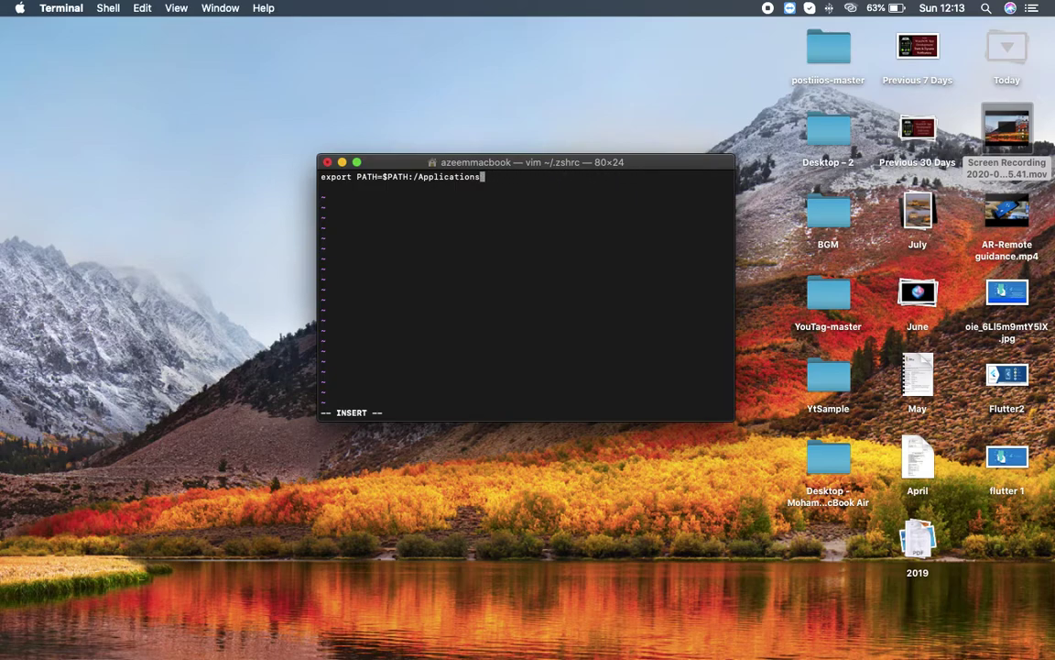
key("BackSpace")
key("BackSpace")
key("BackSpace")
key("BackSpace")
key("BackSpace")
key("BackSpace")
key("BackSpace")
key("BackSpace")
key("BackSpace")
key("BackSpace")
key("BackSpace")
key("BackSpace")
key("BackSpace")
key("BackSpace")
key("BackSpace")
key("BackSpace")
key("BackSpace")
key("BackSpace")
key("BackSpace")
key("BackSpace")
key("BackSpace")
key("BackSpace")
key("BackSpace")
key("BackSpace")
key("BackSpace")
key("BackSpace")
key("BackSpace")
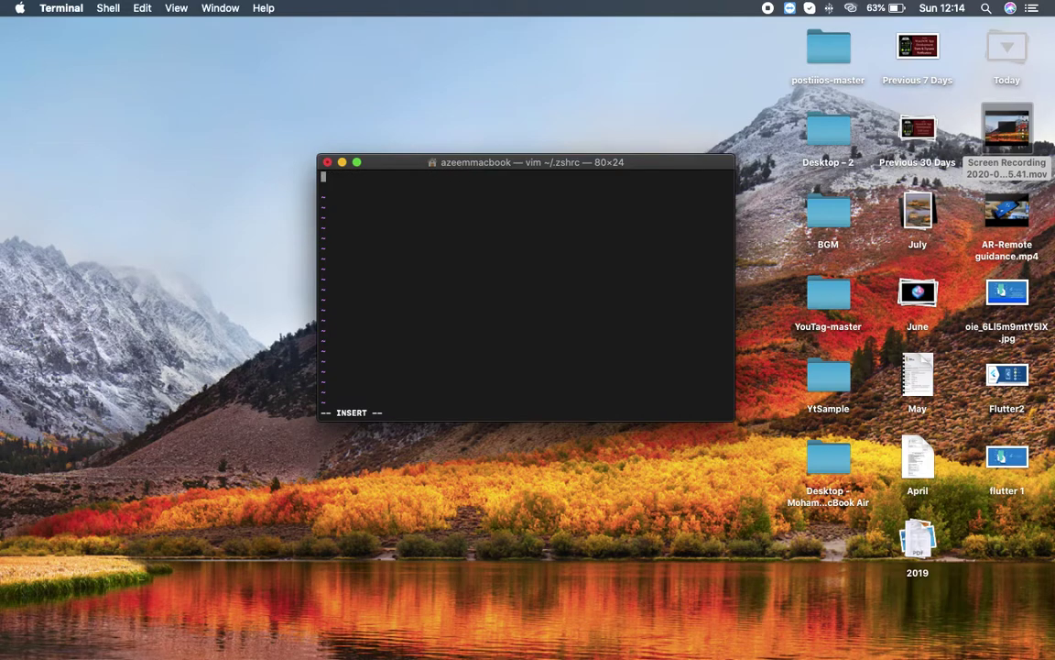
key("super+v")
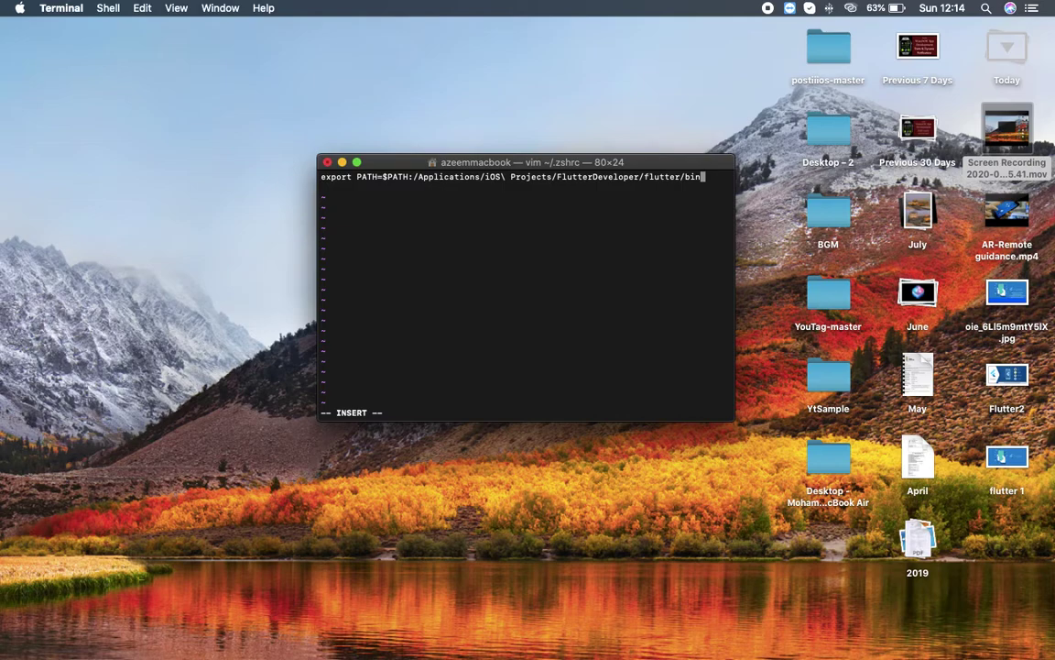
Step: Leave insert mode, then save and quit .zshrc with :wq!
key("Escape")
triple_click(328, 411)
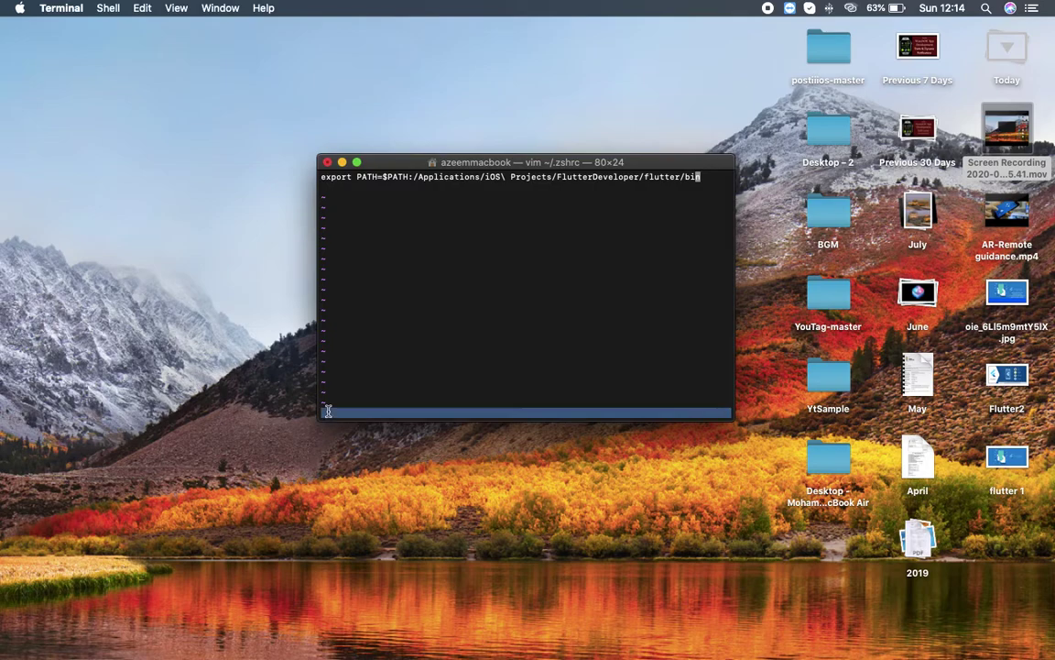
type(":")
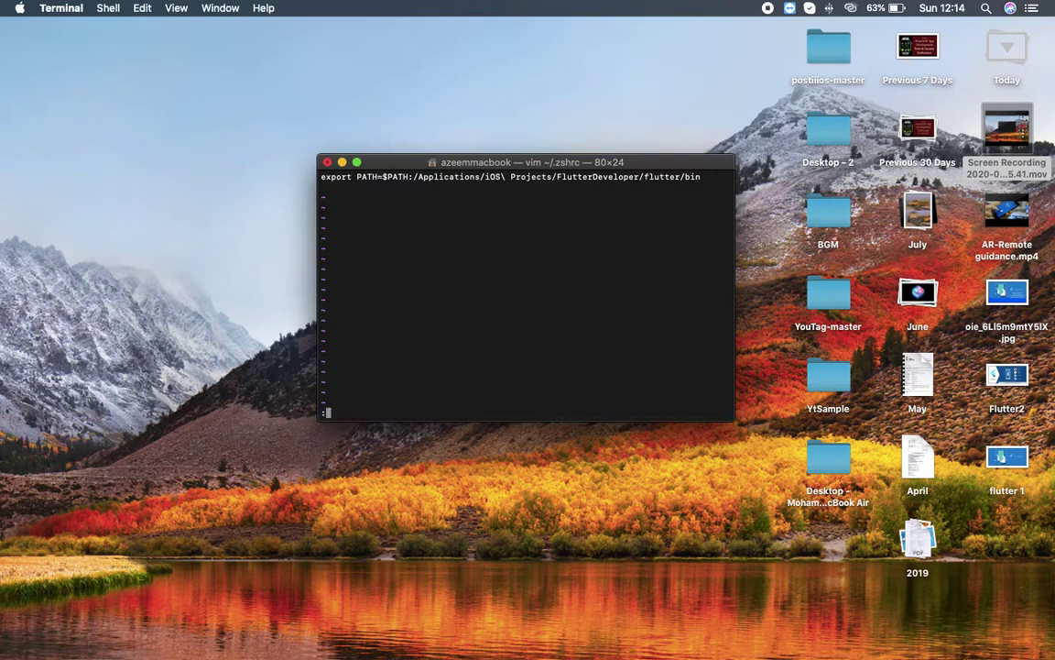
type("wq!")
key("Return")
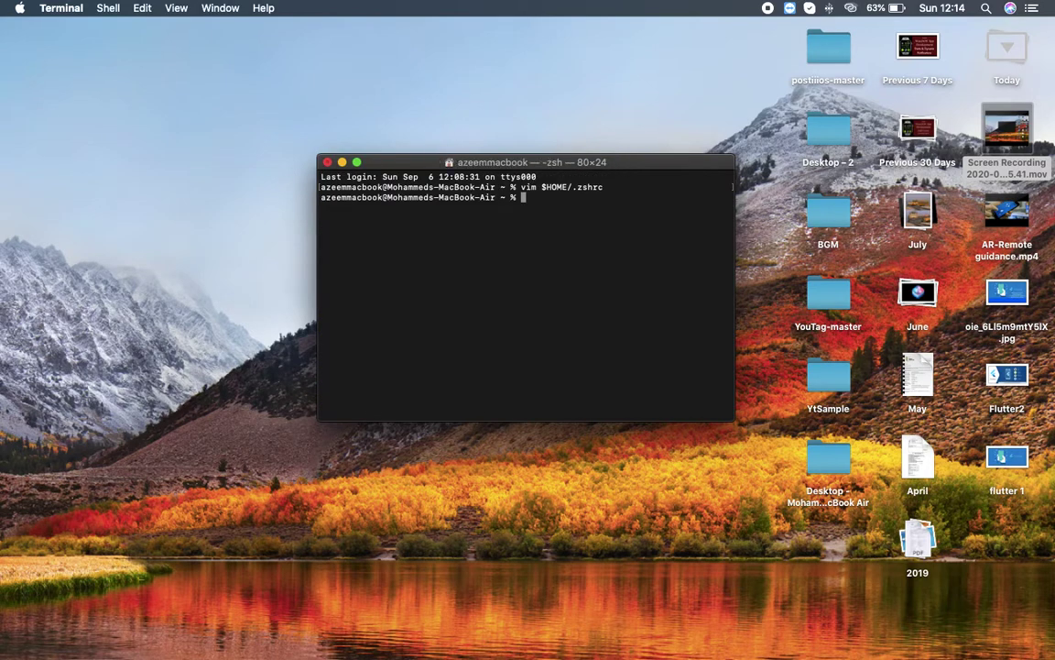
Step: Close the Terminal window, open a fresh one and run flutter --version to check the installation
left_click(328, 162)
mouse_move(806, 649)
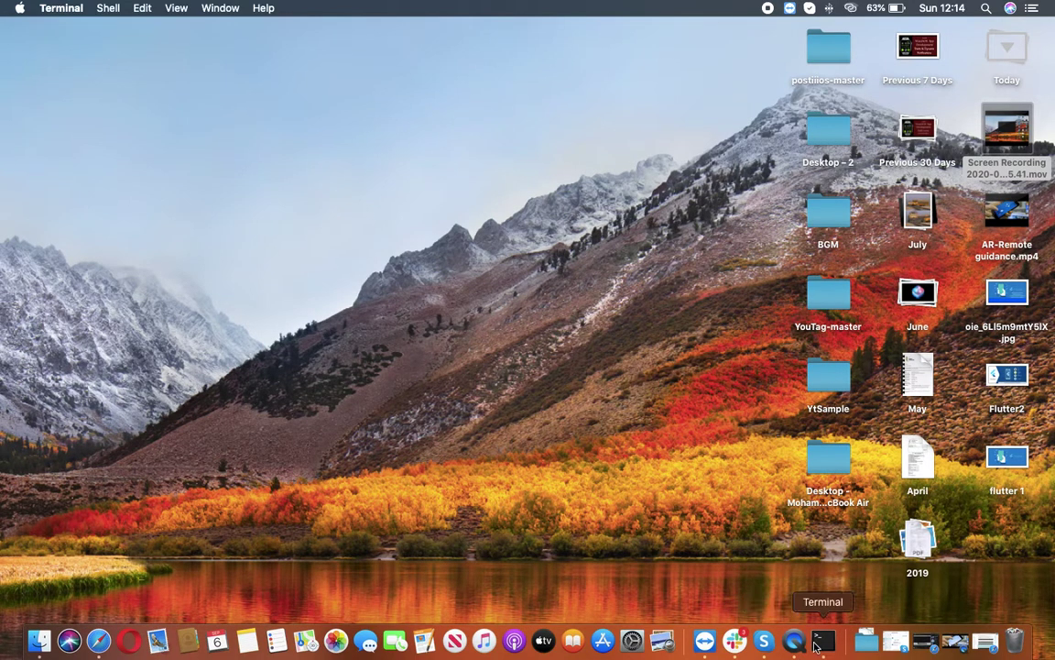
left_click(822, 641)
type("flutter ")
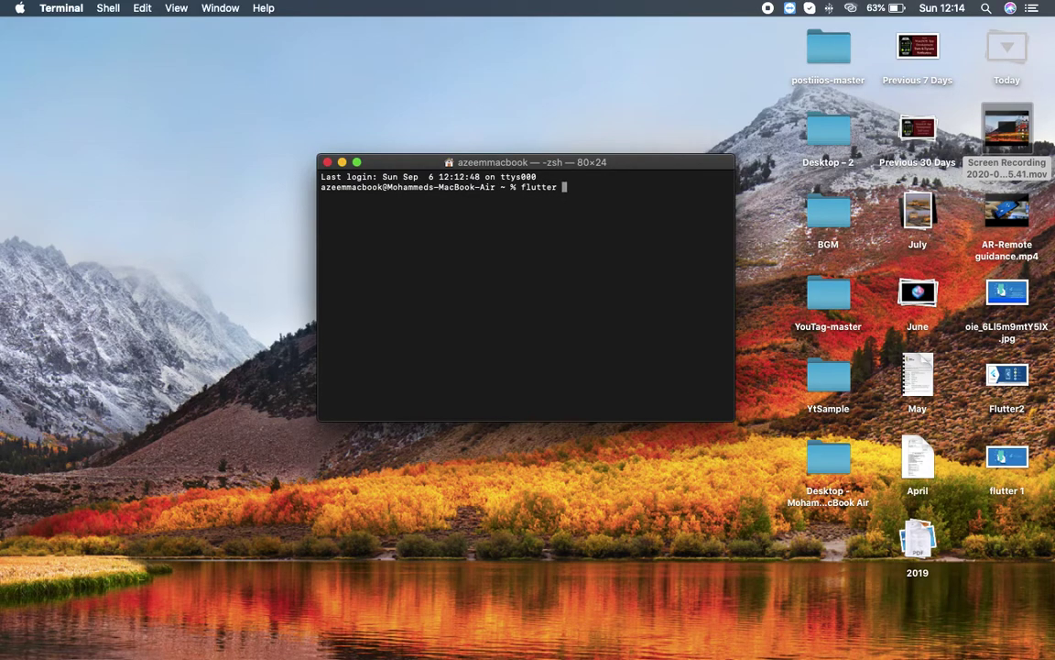
type("--version")
key("Return")
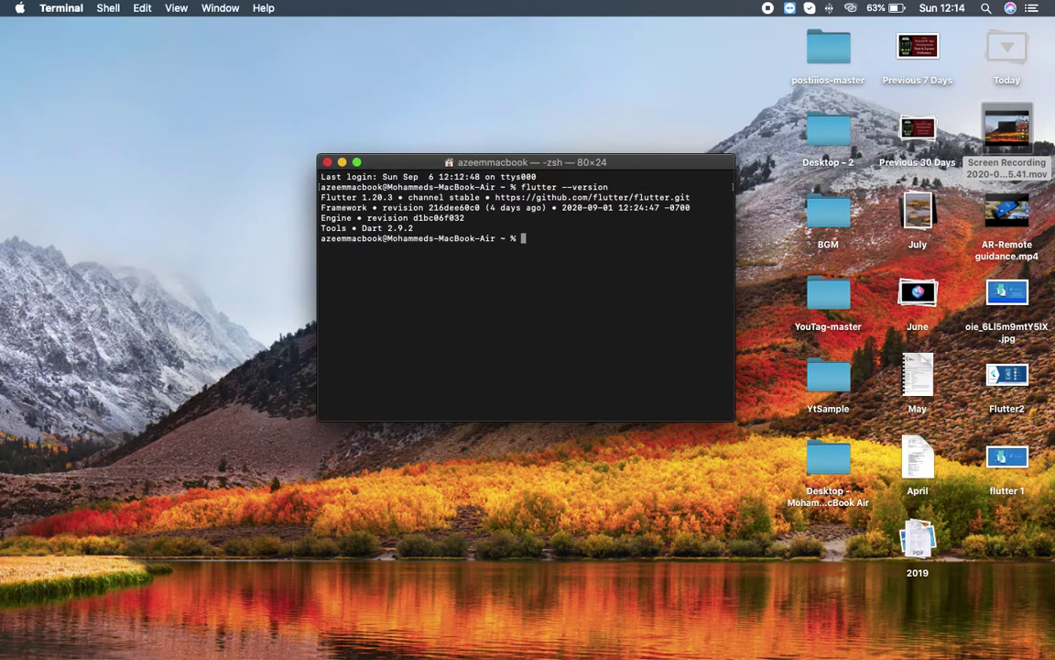
Step: Run flutter doctor to check the development setup
type("flutter doctor")
key("Return")
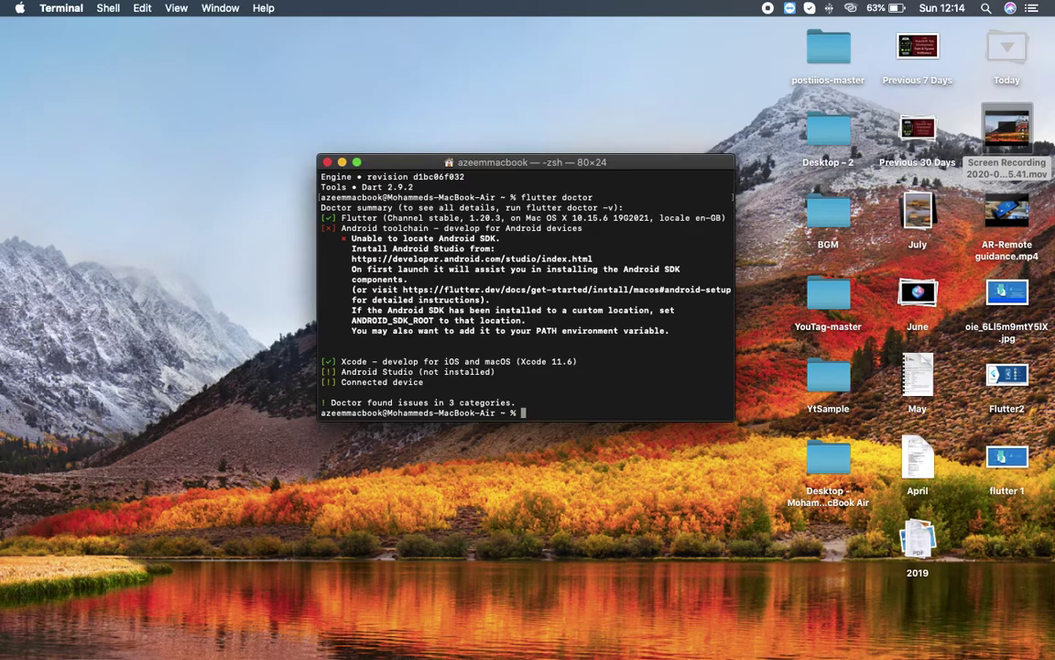
left_click(768, 10)
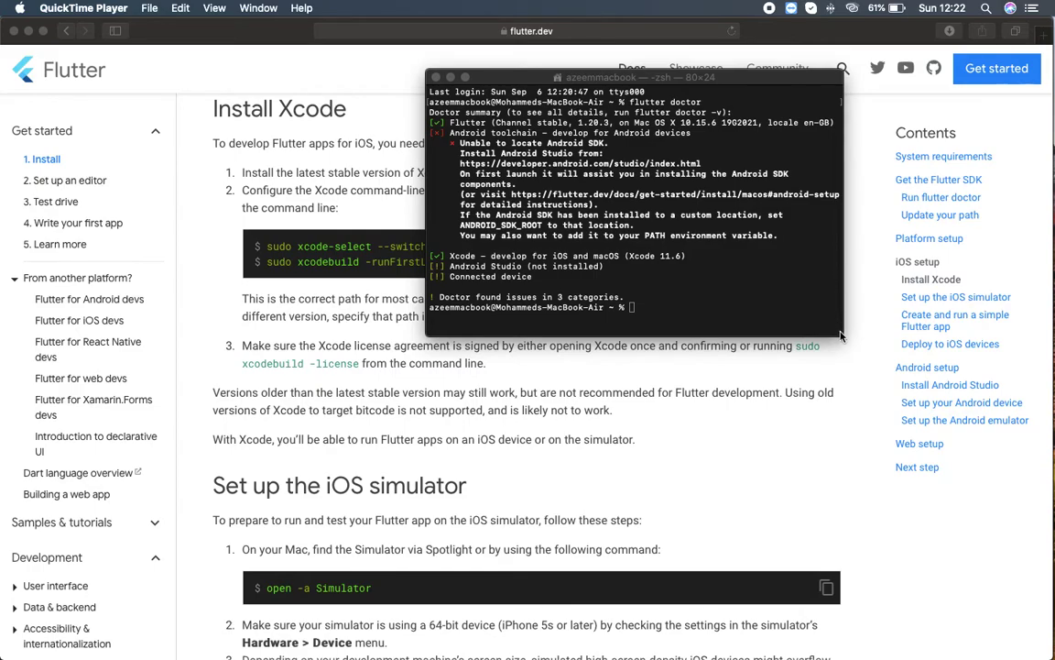
Step: Enlarge the Terminal window and examine the flutter doctor entries for Xcode, Android Studio and connected device
left_click(816, 304)
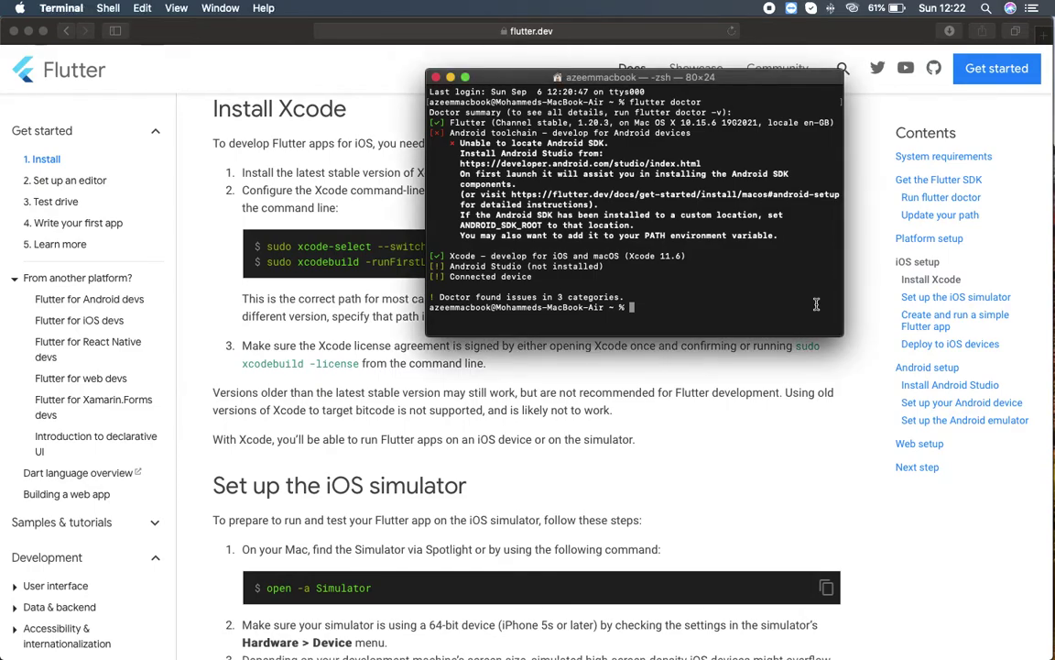
left_click_drag(842, 336, 918, 450)
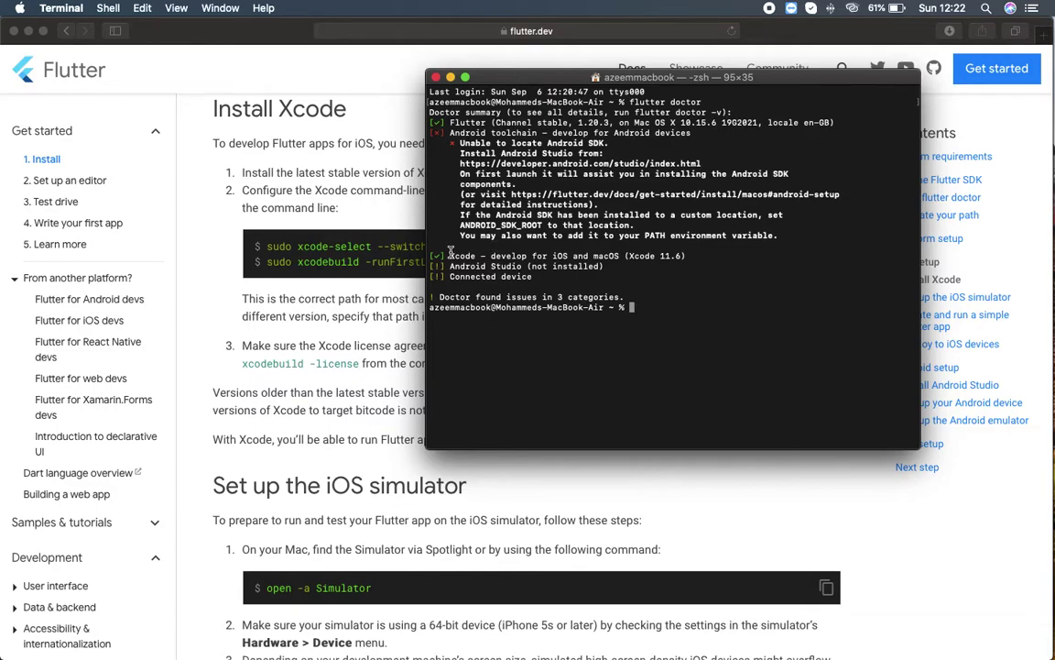
left_click_drag(449, 256, 693, 259)
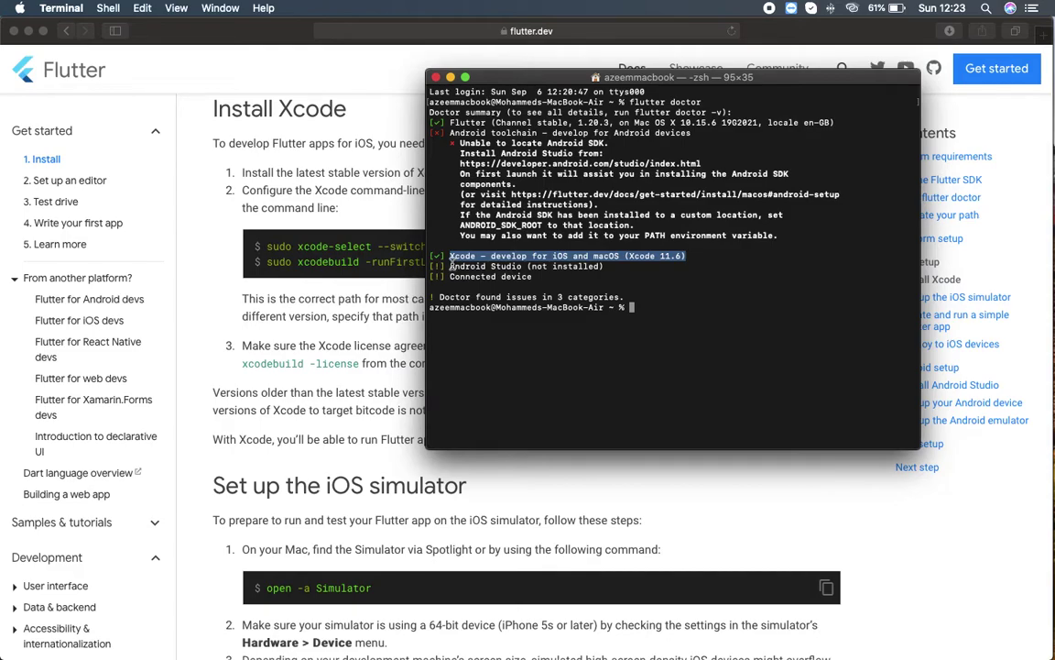
left_click_drag(451, 265, 616, 265)
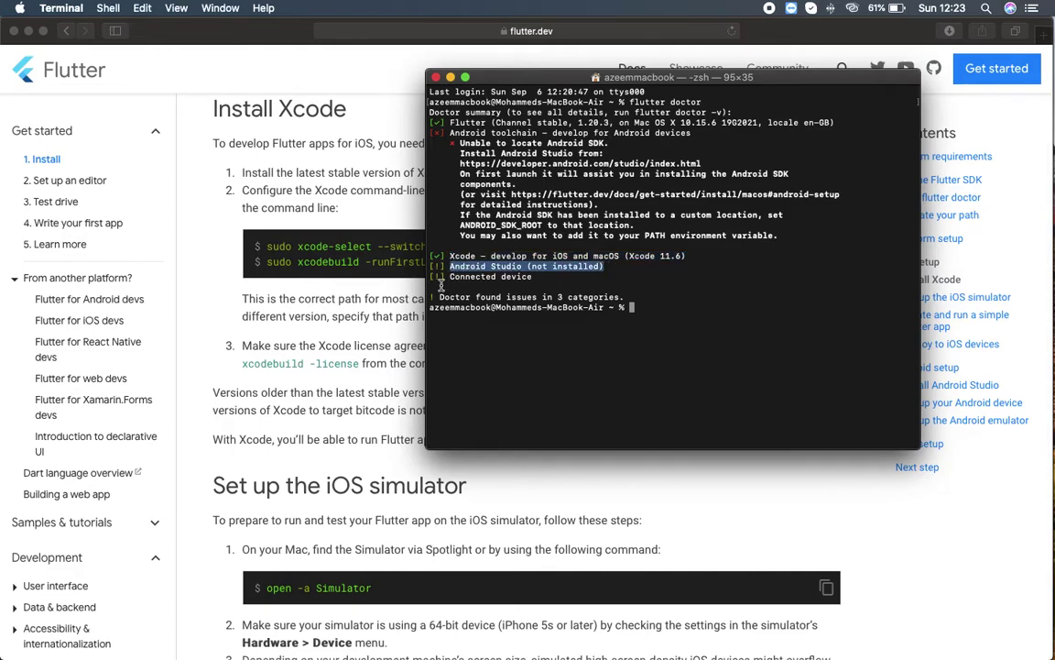
left_click_drag(446, 276, 536, 278)
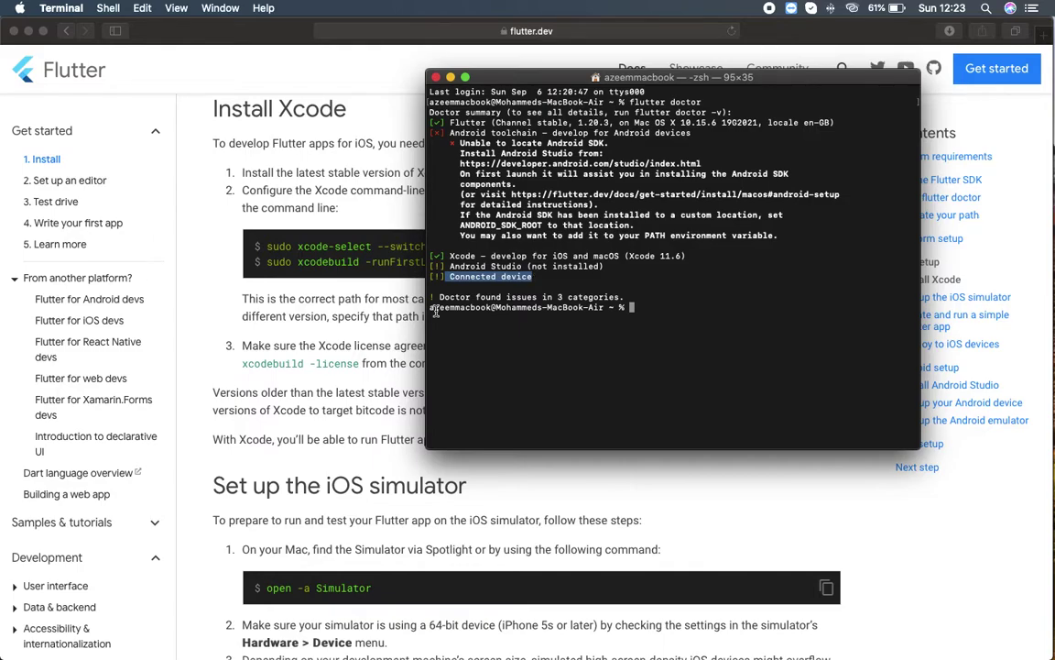
Step: Switch to Safari and review the Flutter guide's sections on the iOS simulator, creating a simple app and deploying to iOS devices
left_click(321, 360)
scroll(321, 359, "down", 6)
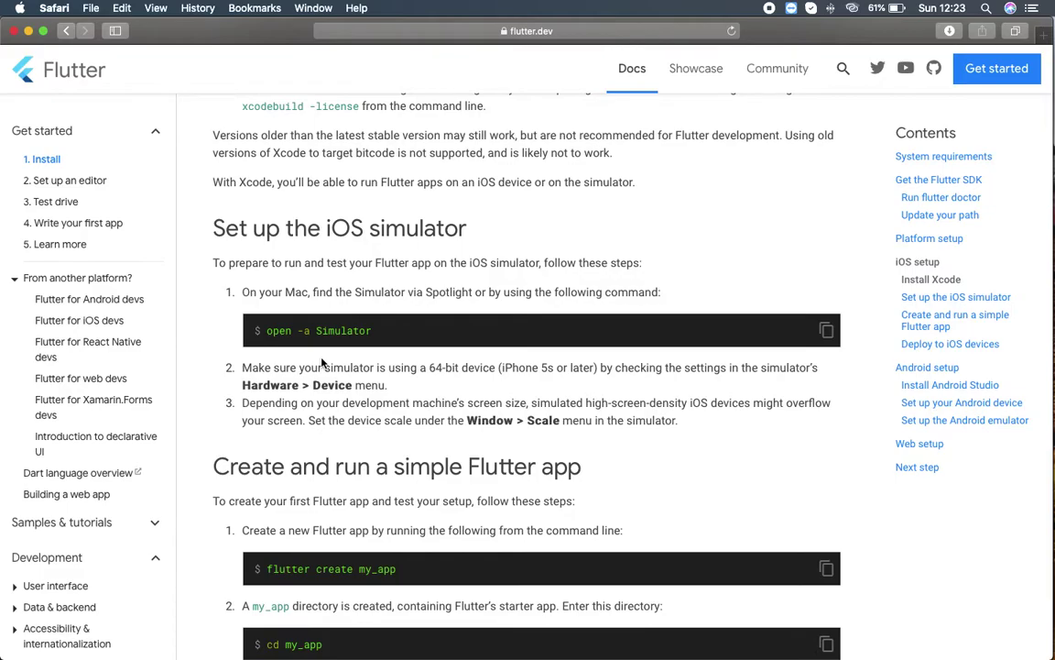
scroll(431, 322, "down", 10)
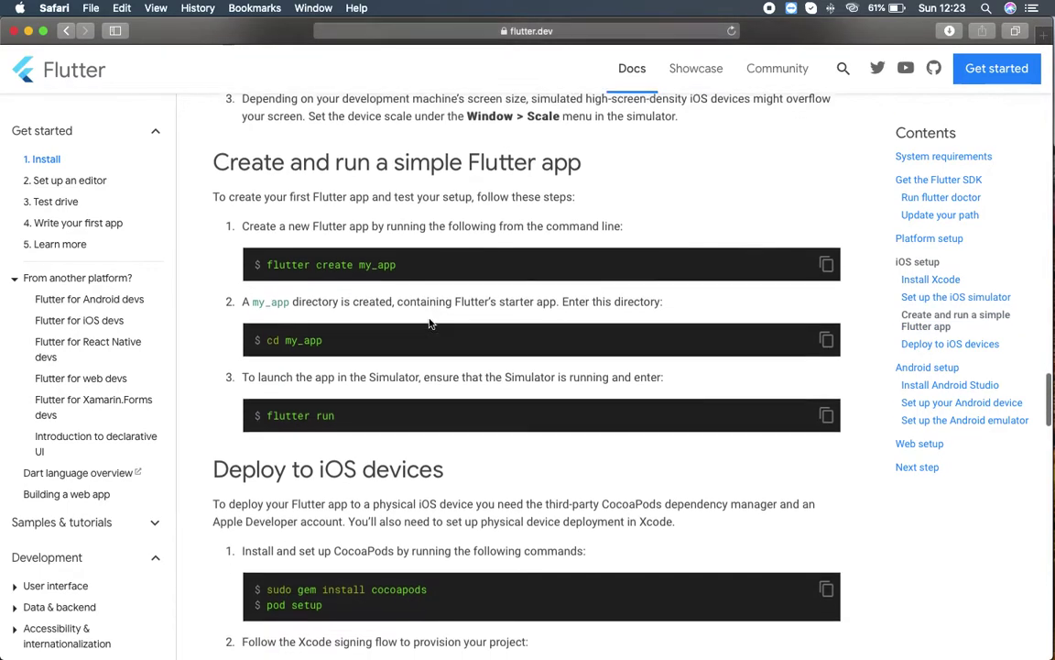
scroll(429, 322, "down", 20)
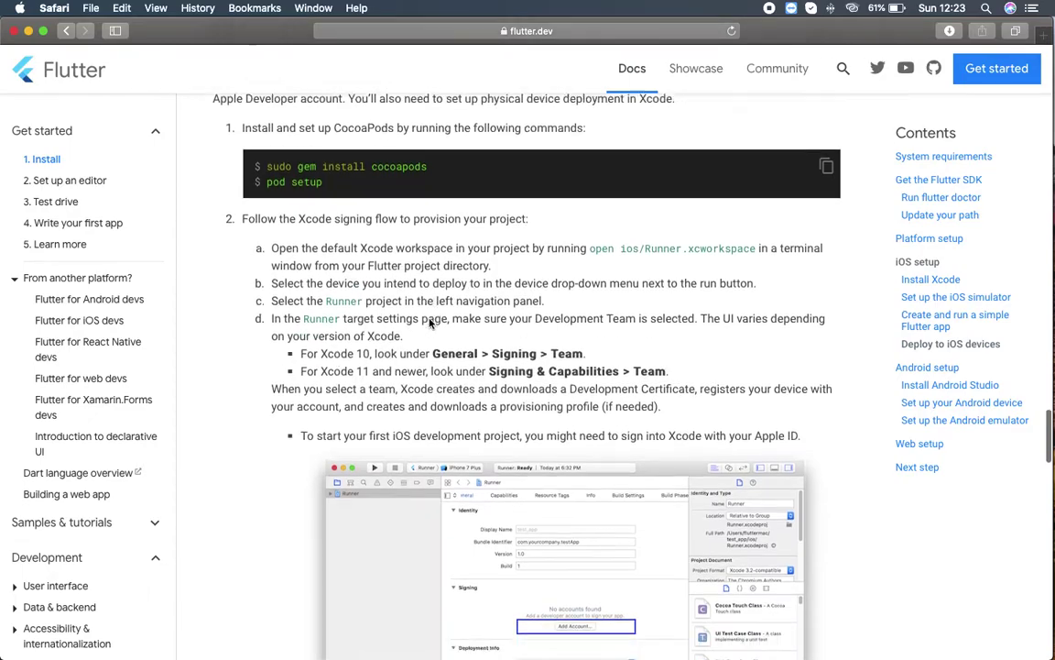
scroll(429, 322, "down", 12)
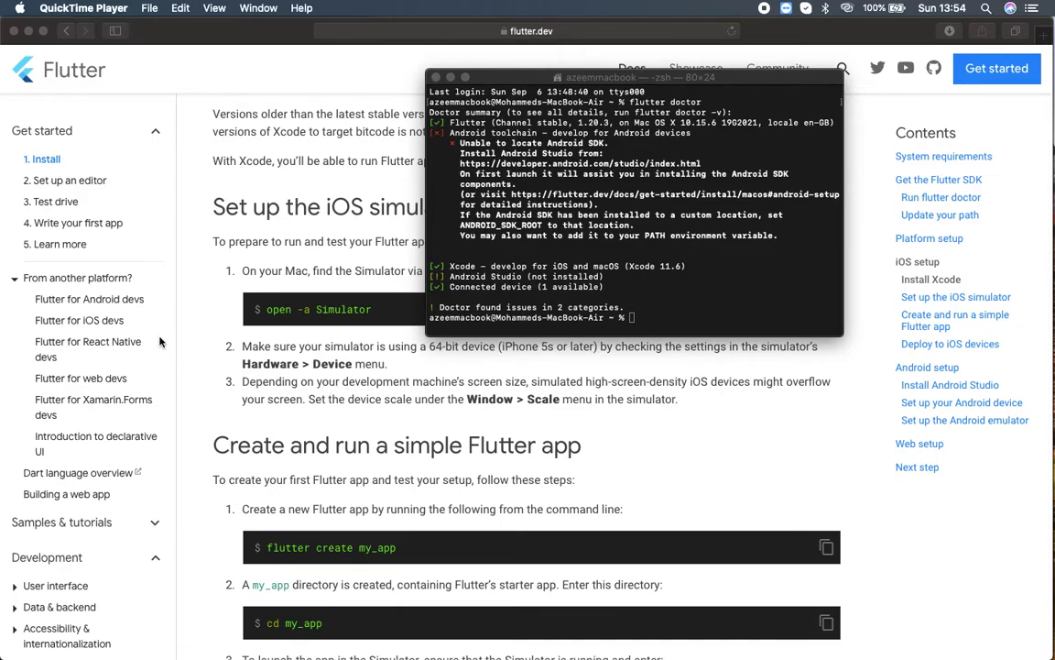
Step: Find the iOS simulator setup instructions in the guide and run open -a Simulator in Terminal
left_click(193, 333)
scroll(192, 333, "up", 10)
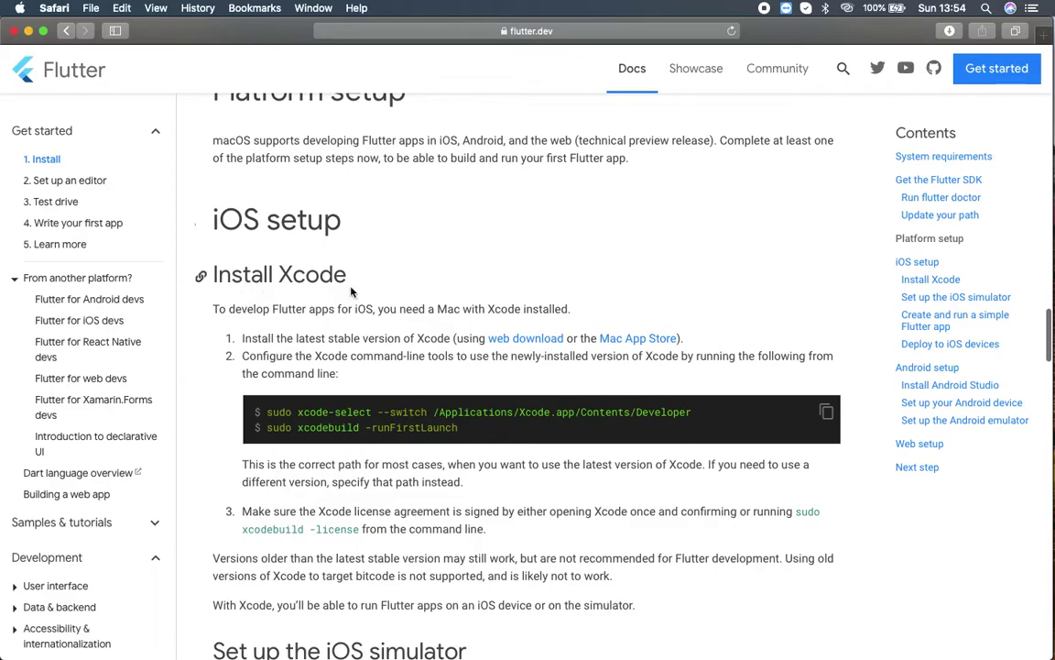
scroll(363, 291, "down", 5)
scroll(364, 291, "down", 1)
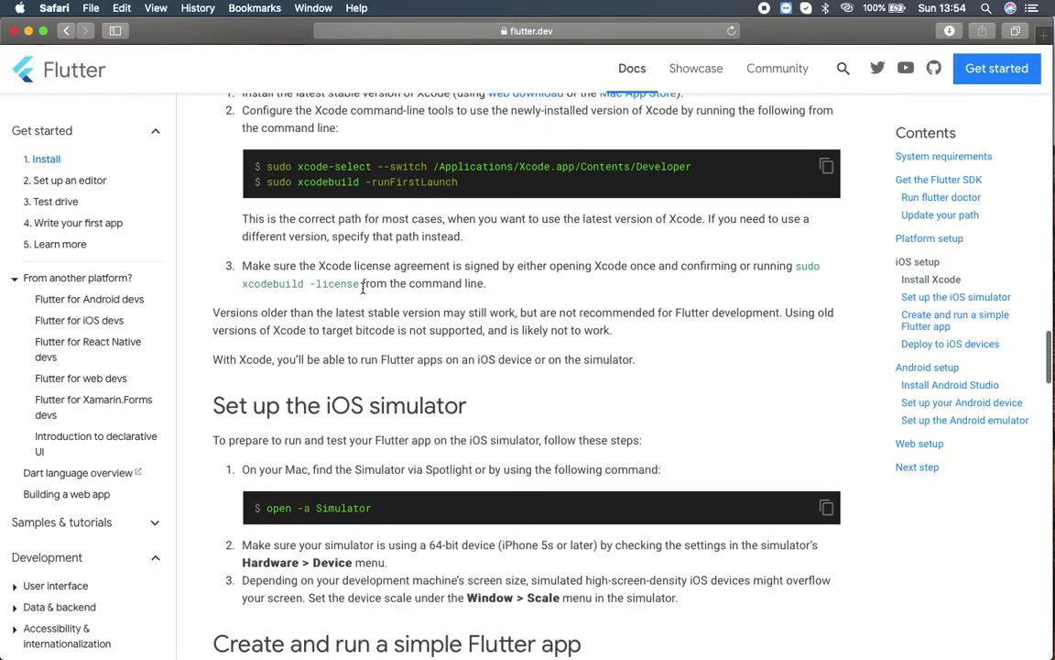
scroll(364, 290, "down", 4)
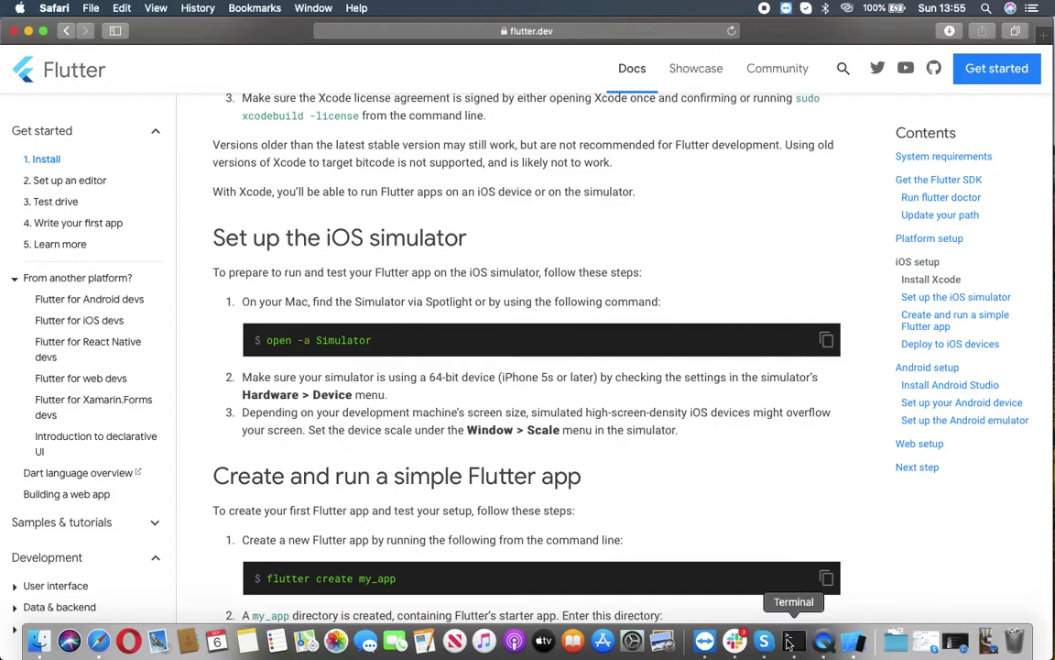
left_click(788, 644)
type("open -a Simulator")
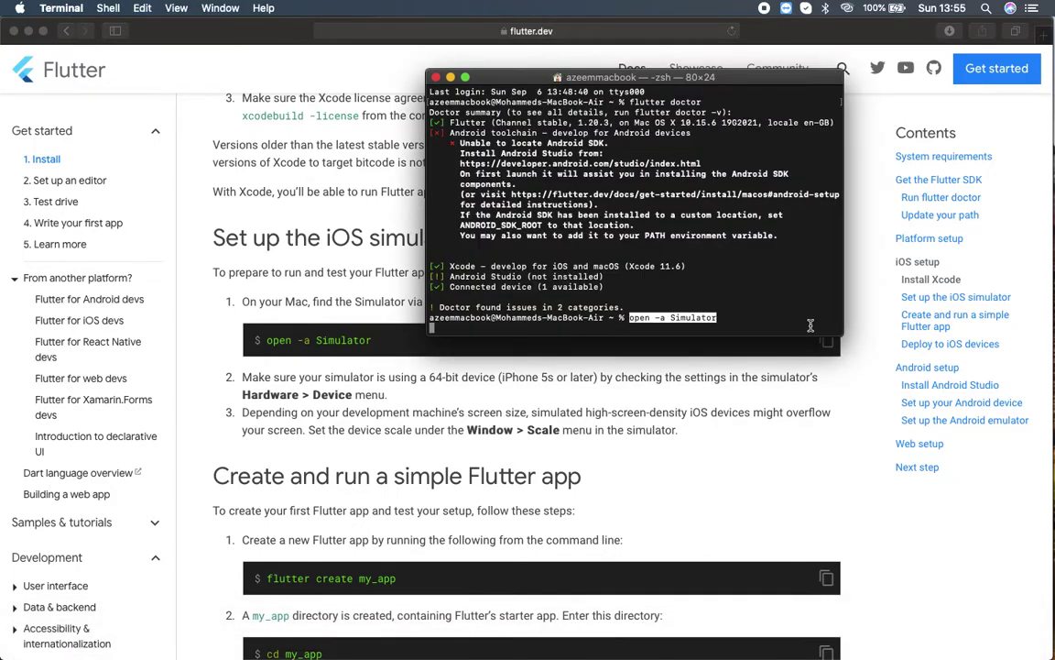
key("Return")
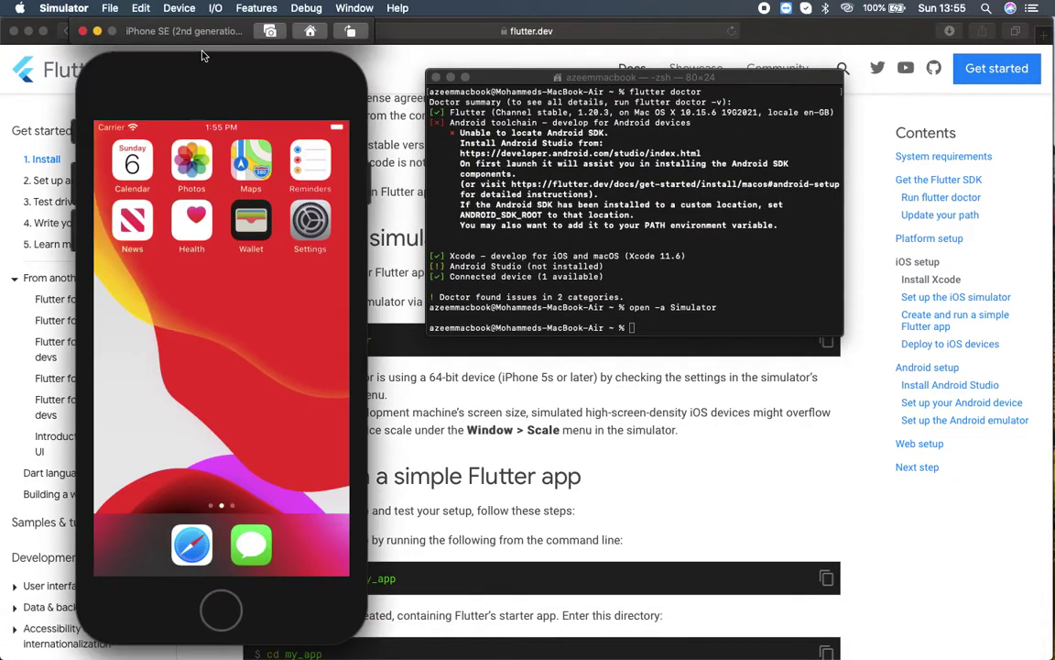
Step: Go to the guide's section on creating a simple Flutter app and run flutter create my_app in Terminal
left_click(457, 395)
scroll(287, 245, "down", 8)
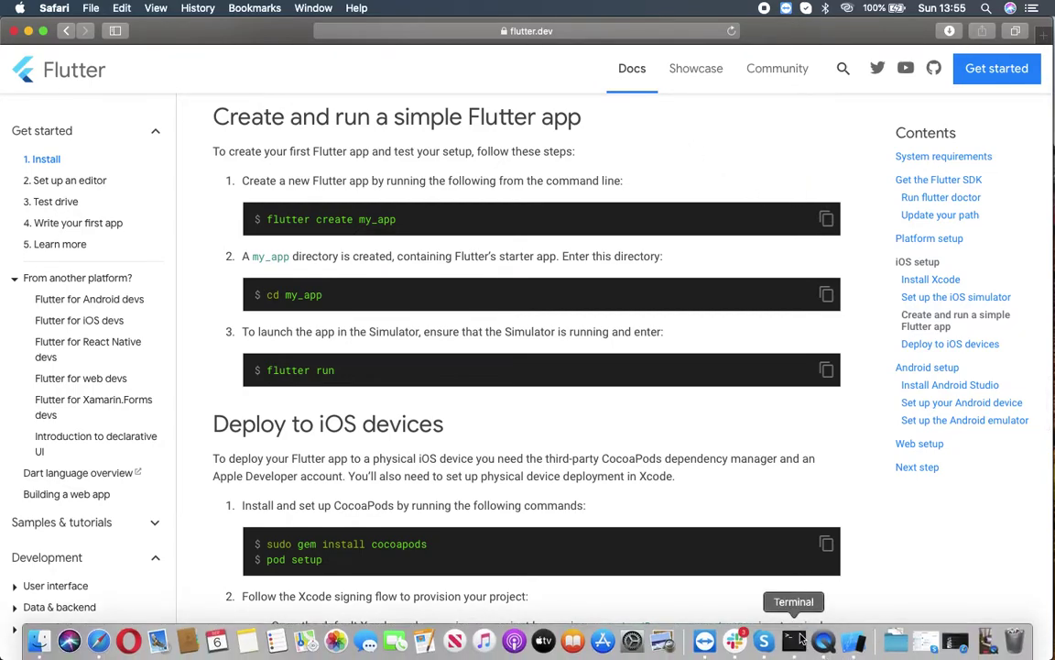
left_click(799, 640)
type("flutter create my_app")
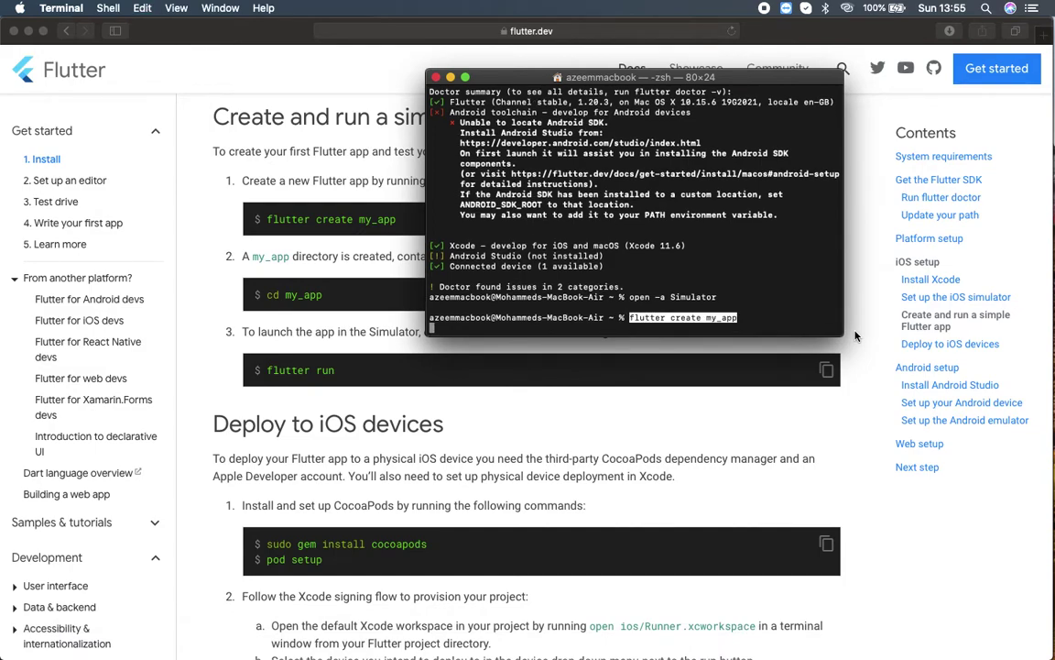
key("Return")
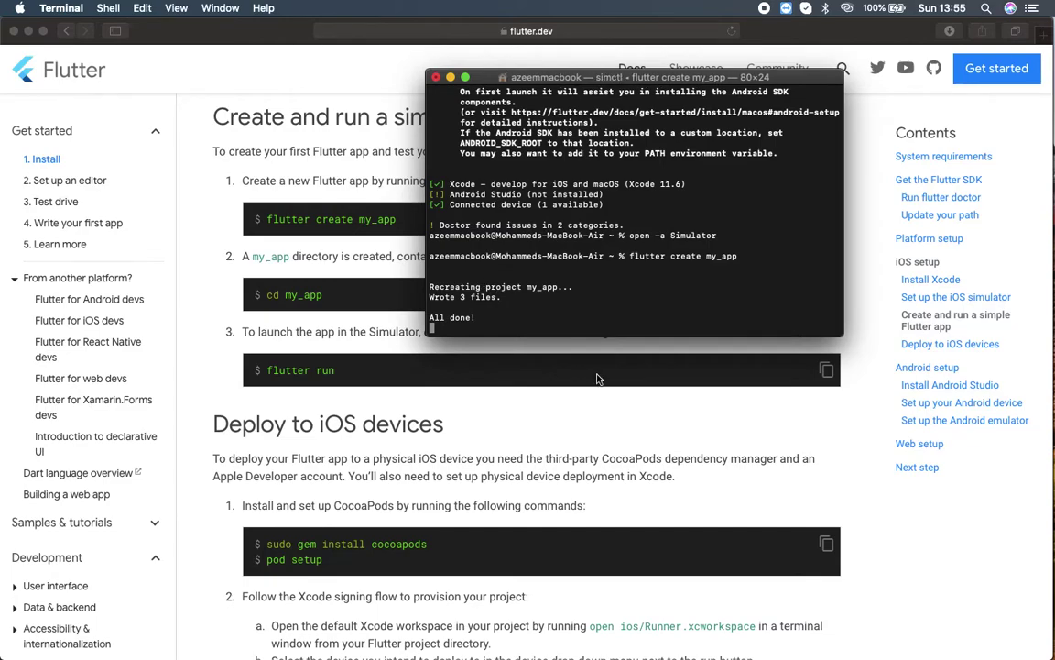
Step: Copy the cd my_app command from the guide and run it in Terminal to enter the project directory
scroll(600, 377, "up", 3)
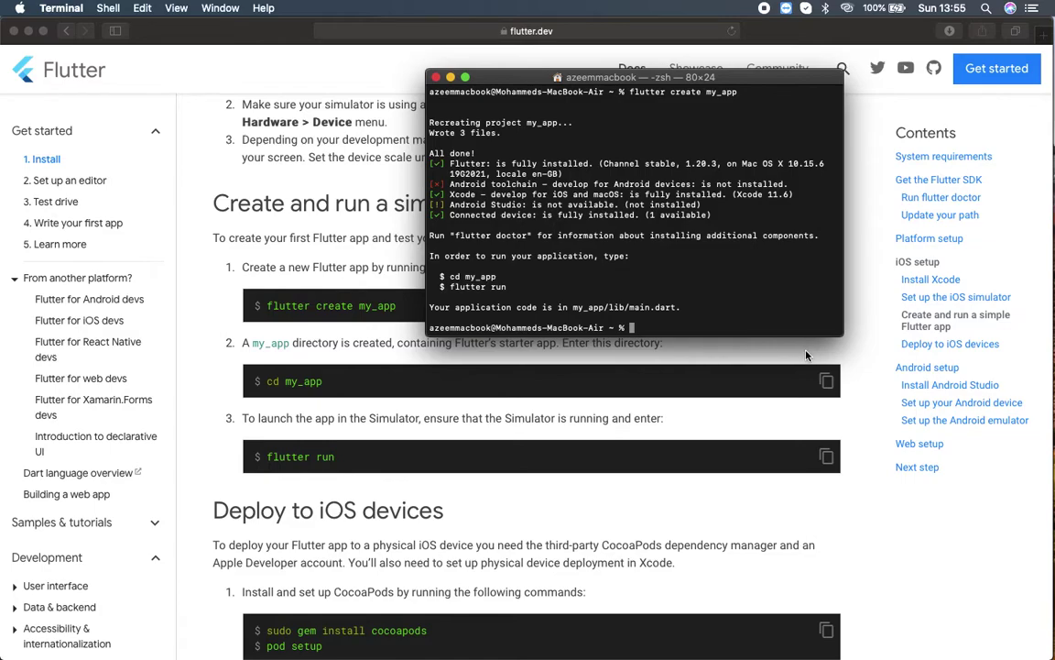
left_click(828, 383)
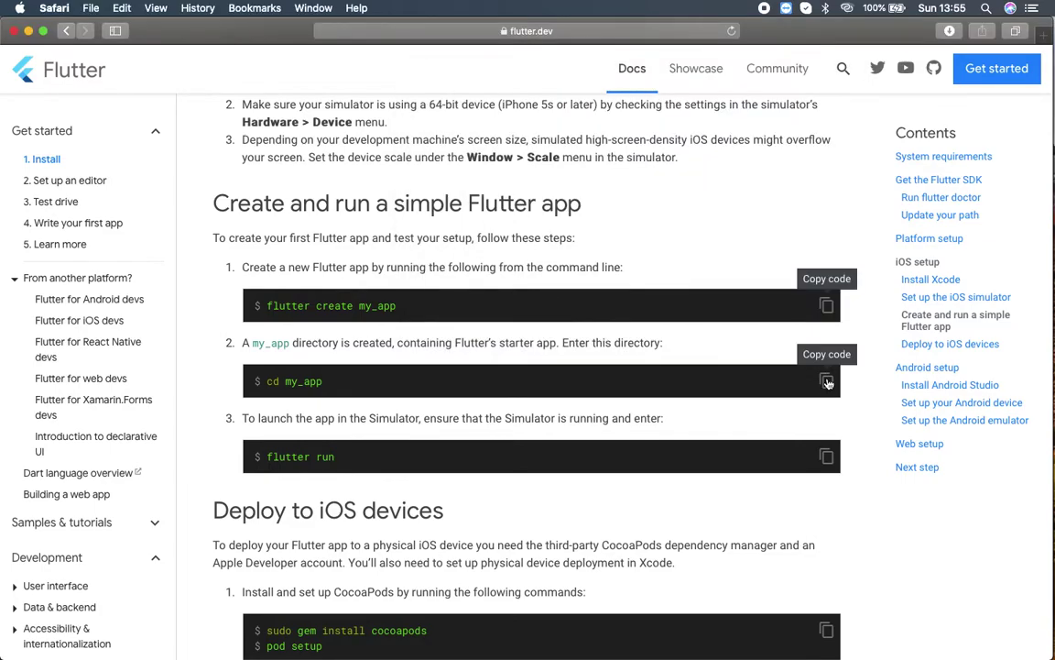
left_click(826, 385)
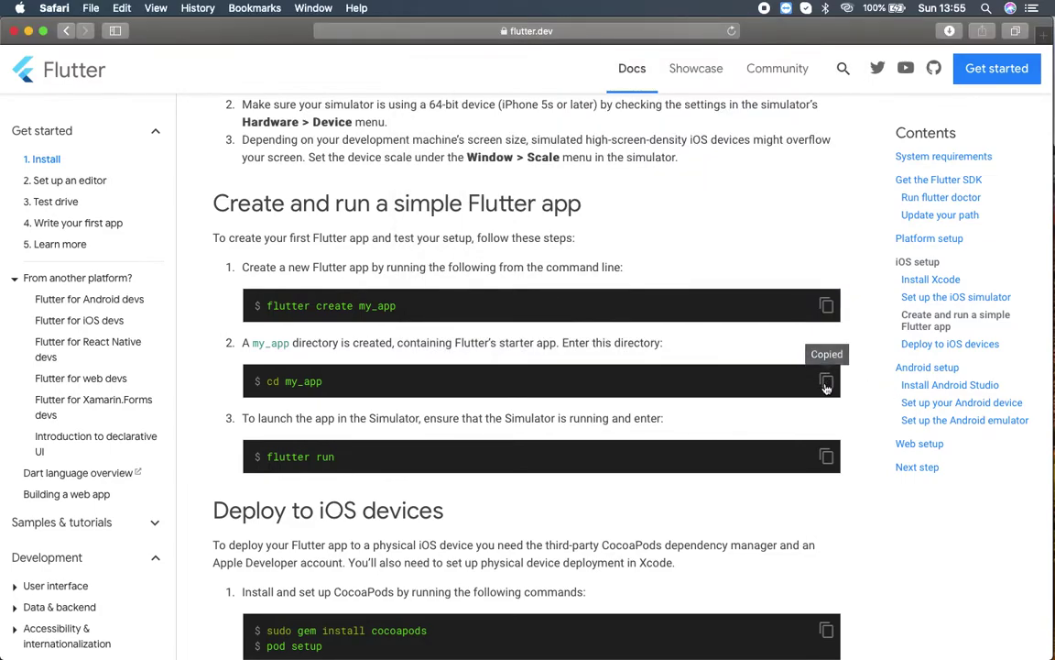
mouse_move(898, 642)
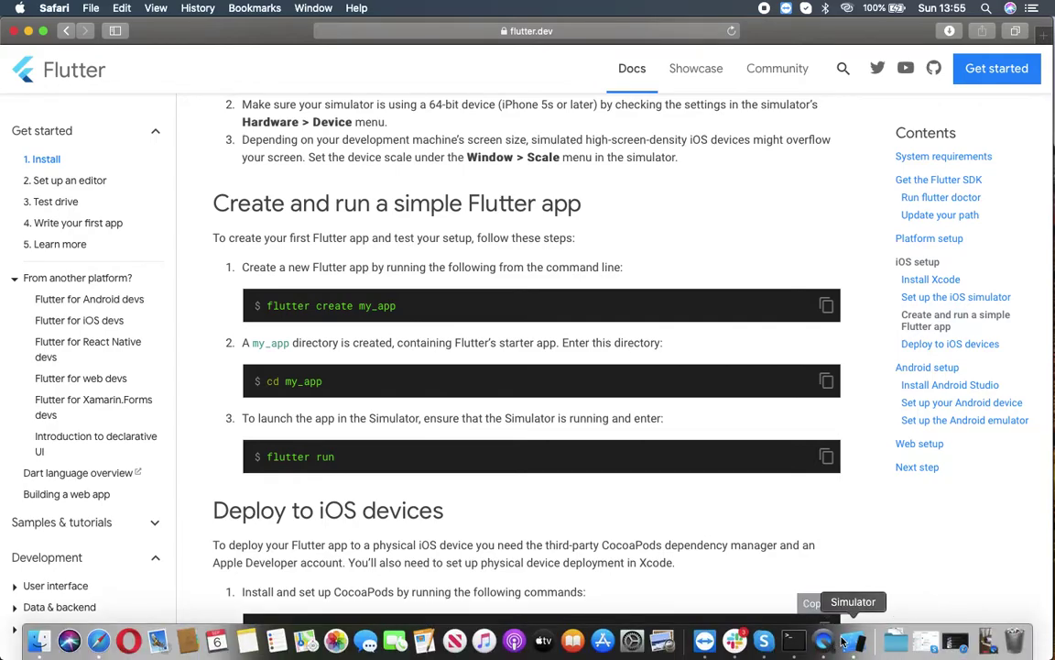
left_click(871, 641)
key("super+v")
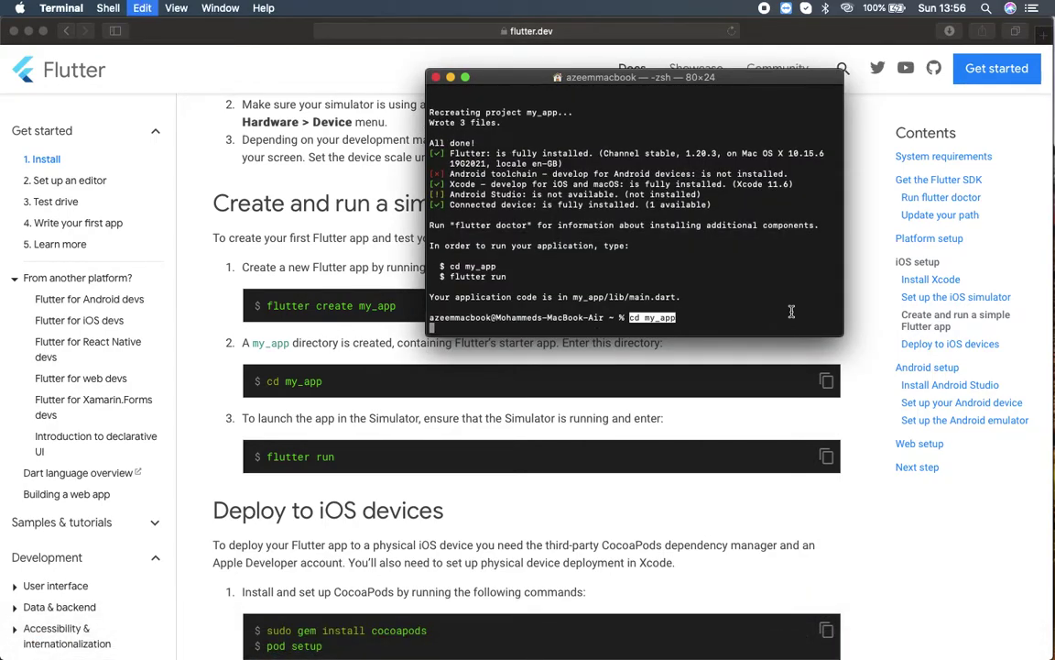
key("Return")
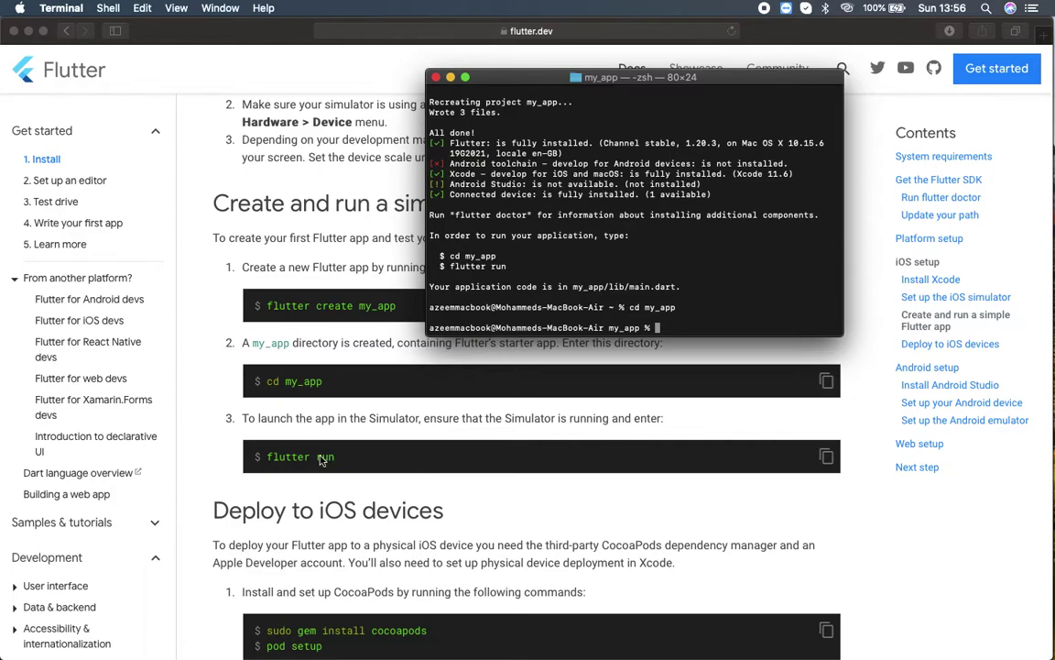
Step: Copy the flutter run command from the guide, run it in Terminal to launch the app, and enlarge the Terminal window
left_click(826, 458)
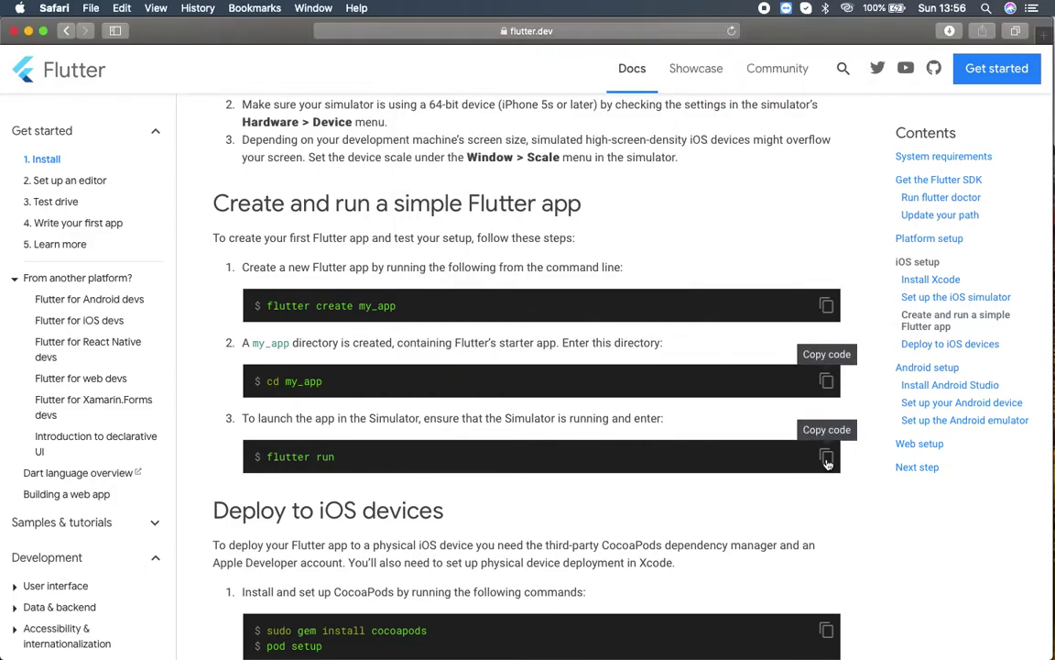
left_click(827, 457)
mouse_move(881, 632)
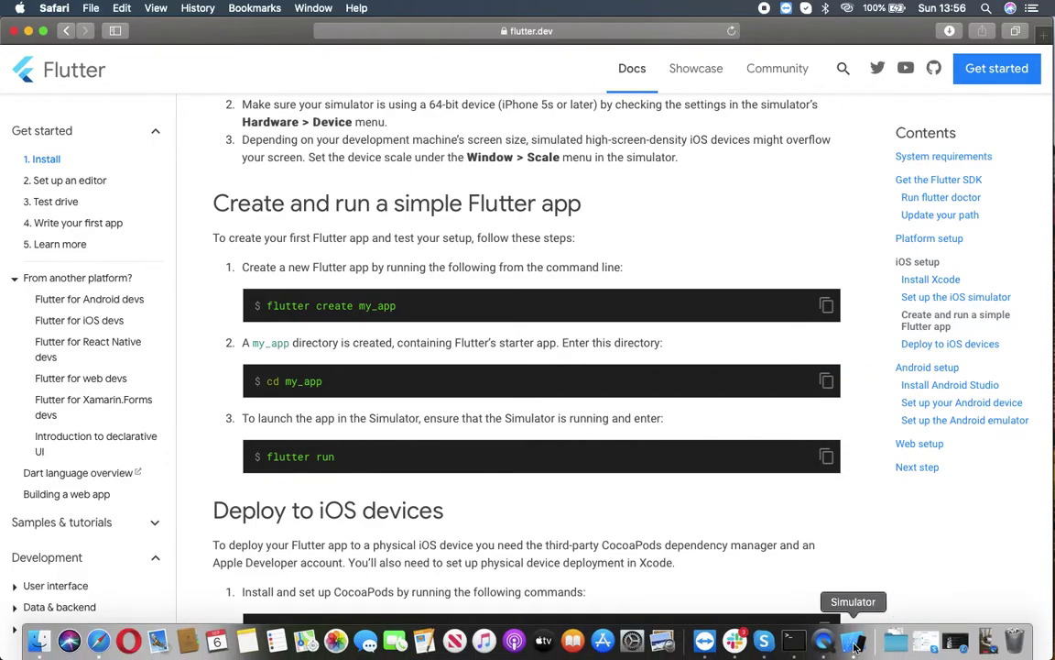
left_click(793, 640)
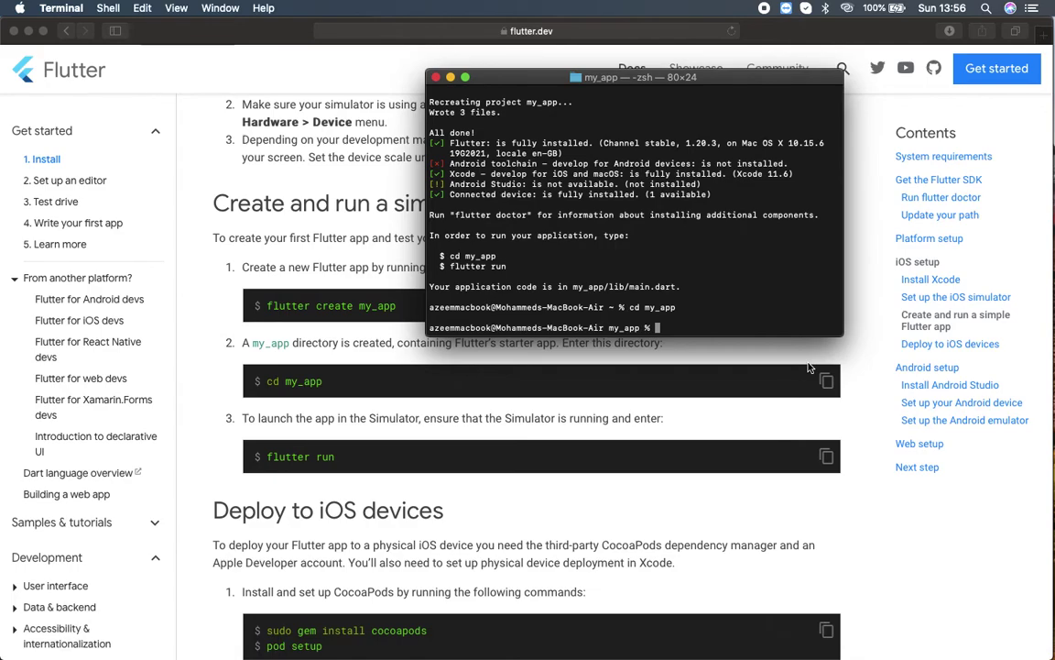
key("super+v")
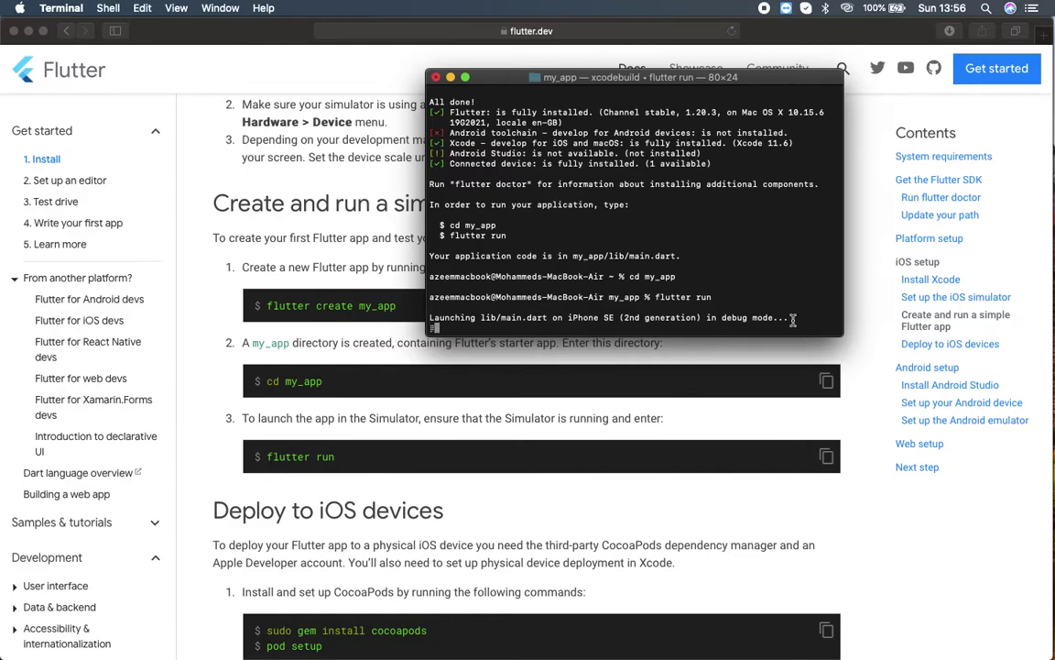
left_click_drag(843, 335, 949, 417)
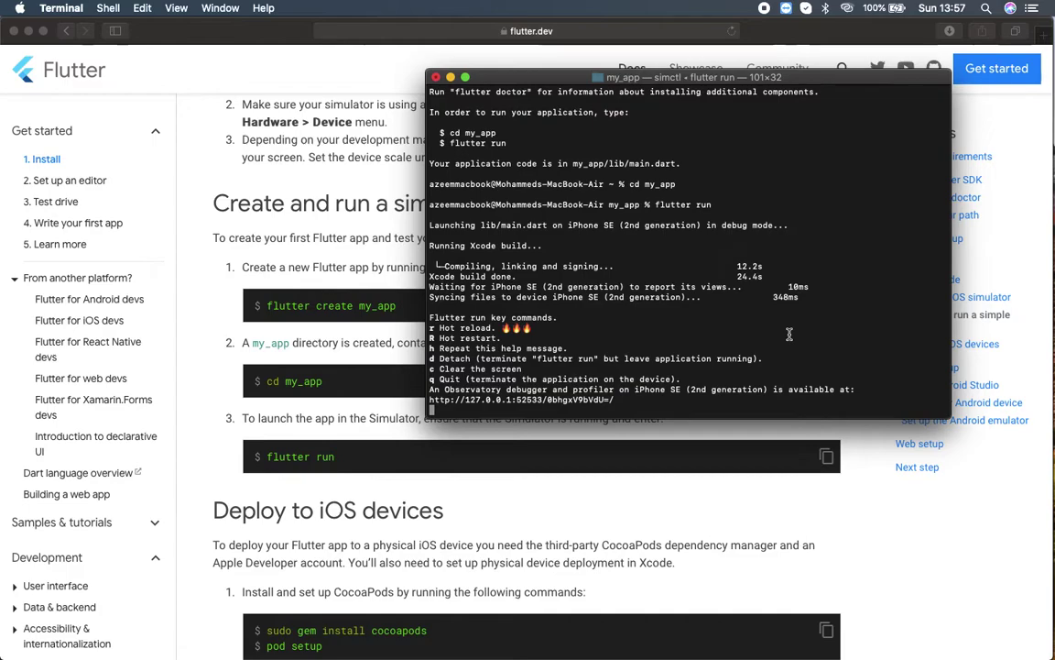
Step: Switch to the Simulator and test the Flutter demo app by incrementing its counter ten times
mouse_move(824, 641)
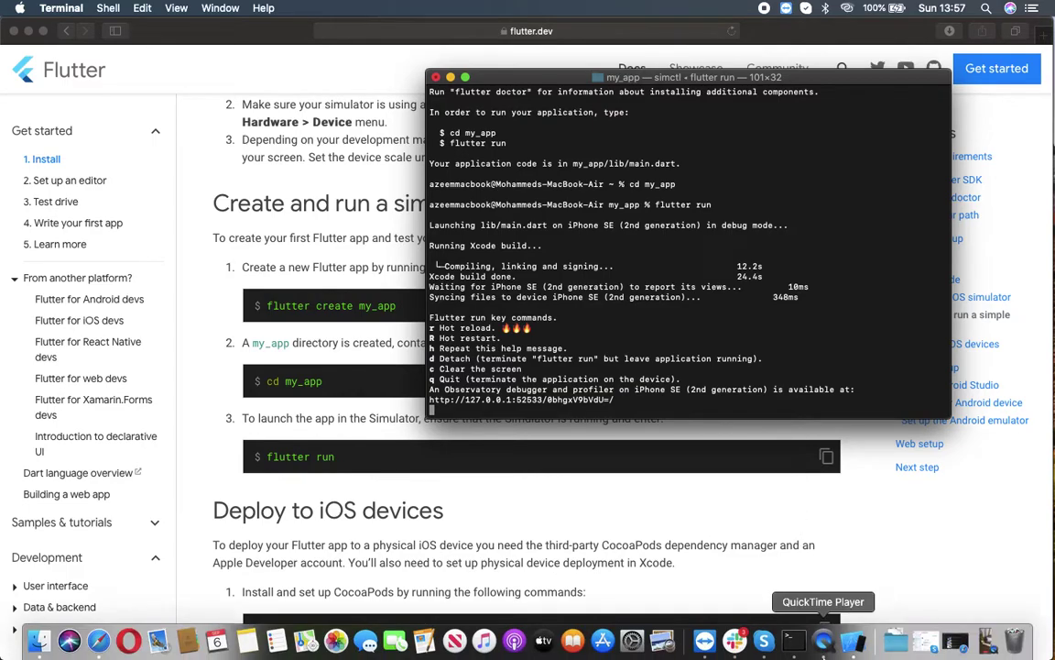
left_click(955, 642)
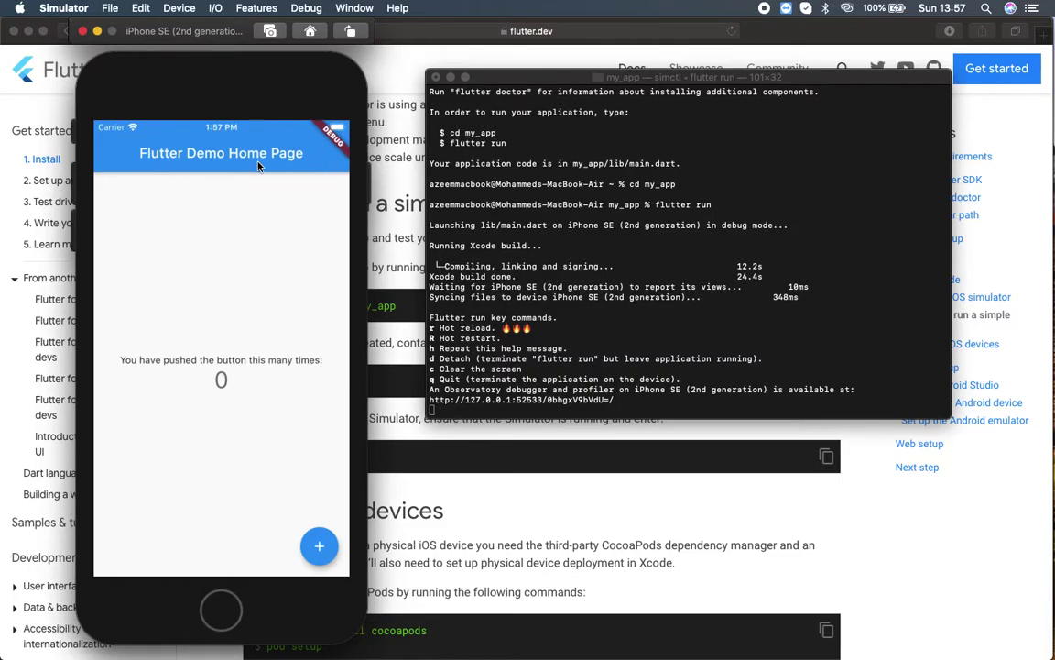
left_click(319, 548)
left_click(319, 548)
left_click(319, 547)
left_click(319, 548)
left_click(319, 548)
left_click(319, 548)
left_click(319, 547)
left_click(319, 548)
left_click(319, 548)
left_click(319, 548)
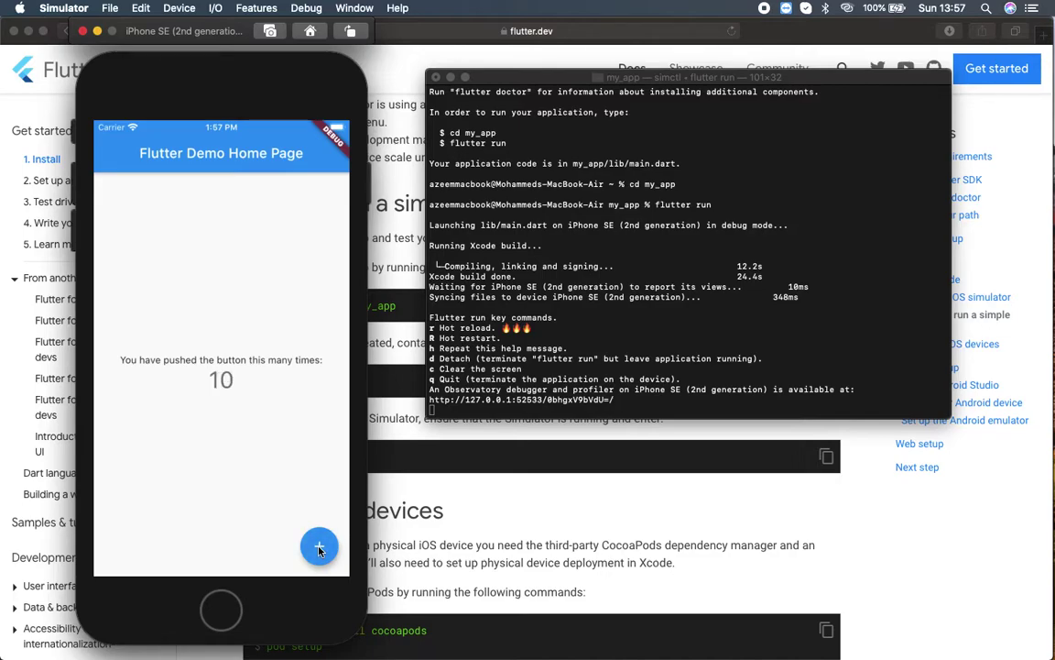